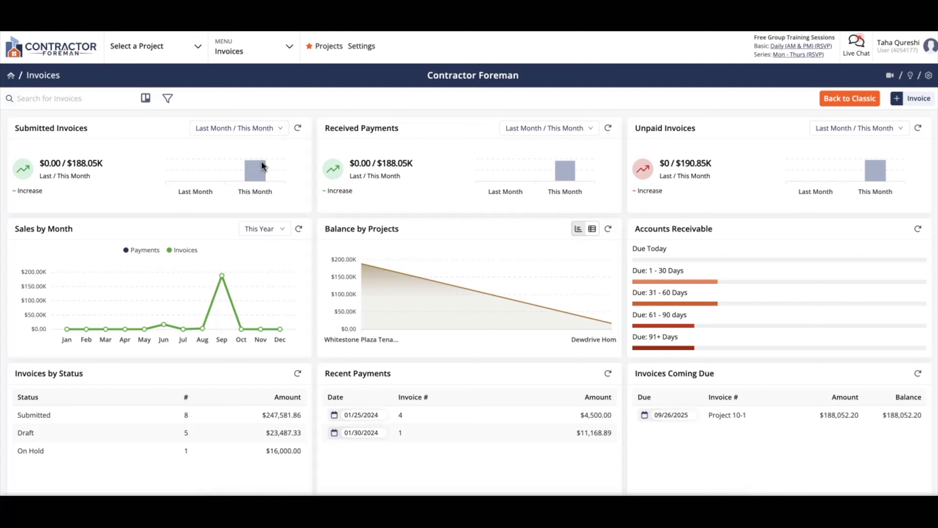
- Review the invoice dashboard widgets and invoice list, and check which filter criteria are available for invoices
{"action": "scroll", "coordinate": [261, 163], "scroll_direction": "down", "scroll_amount": 3}
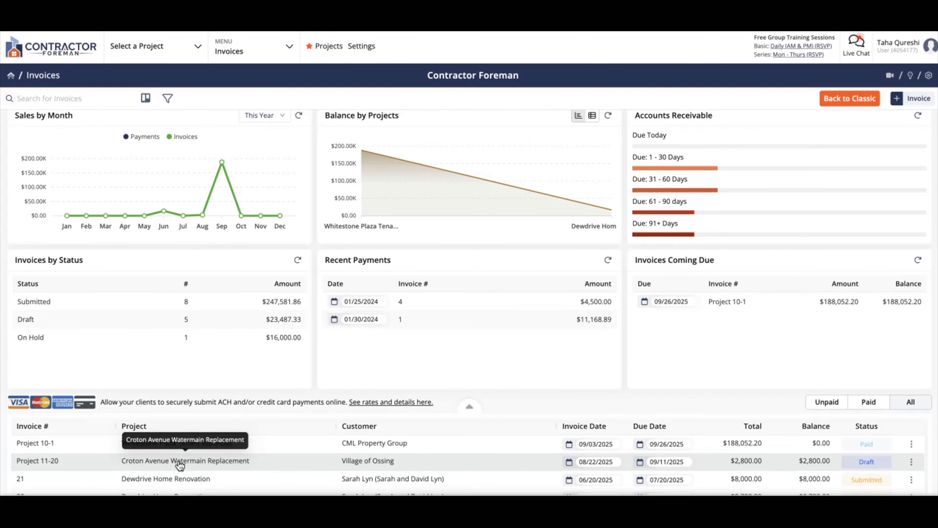
{"action": "scroll", "coordinate": [180, 465], "scroll_direction": "down", "scroll_amount": 1}
{"action": "scroll", "coordinate": [180, 464], "scroll_direction": "up", "scroll_amount": 4}
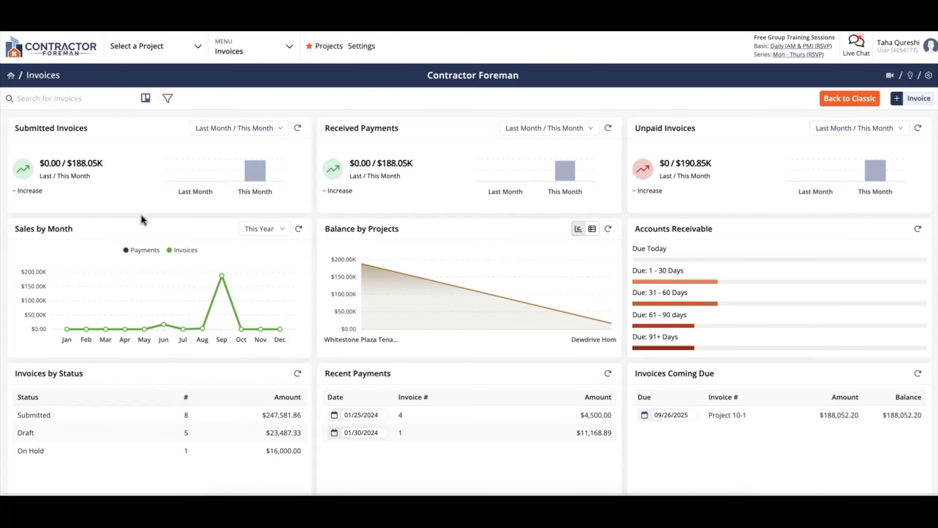
{"action": "left_click", "coordinate": [95, 100]}
{"action": "left_click", "coordinate": [166, 99]}
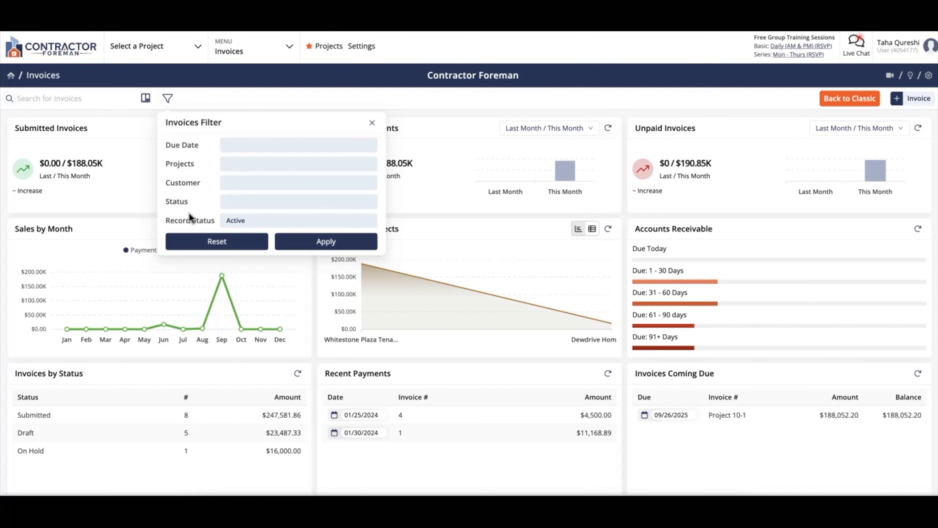
{"action": "left_click", "coordinate": [152, 132]}
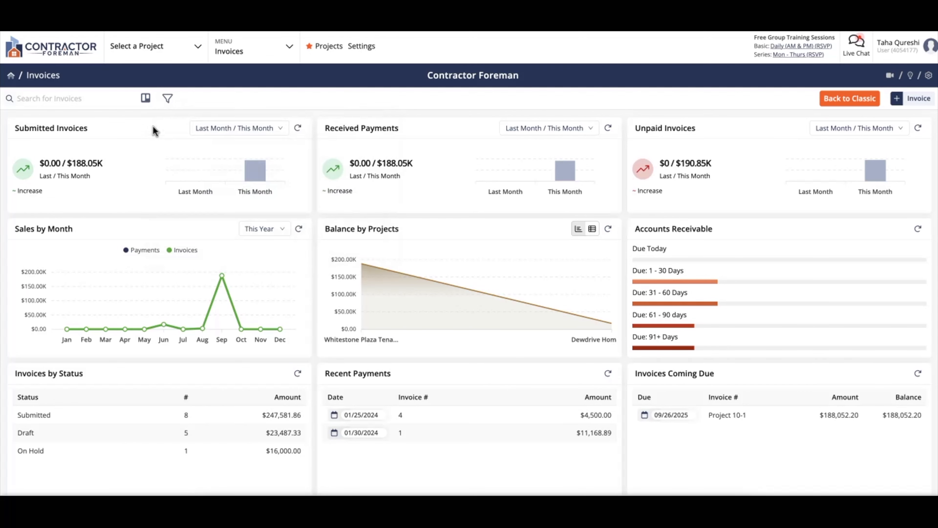
- View the invoices on the status board, expanding the Paid column and trying the Draft and Write-Off column toggles, and return to the dashboard
{"action": "left_click", "coordinate": [145, 98]}
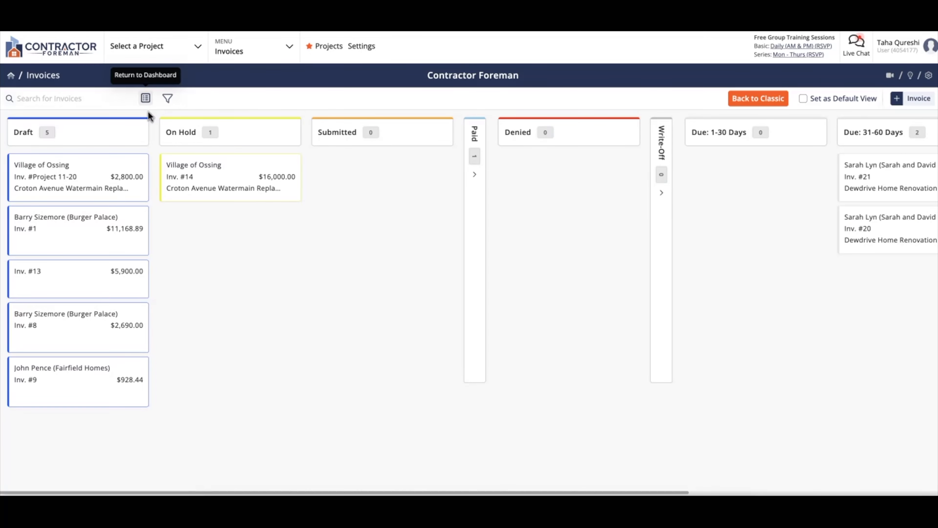
{"action": "left_click", "coordinate": [475, 176]}
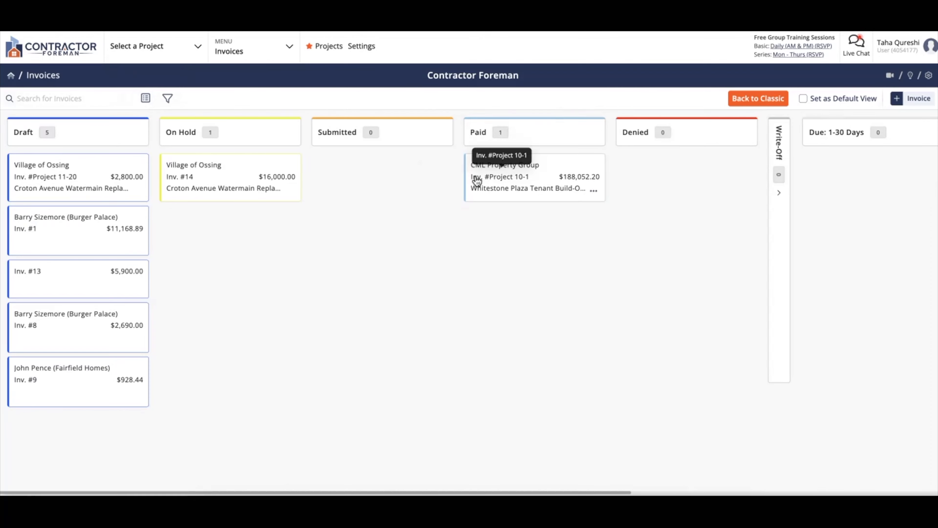
{"action": "left_click", "coordinate": [134, 134]}
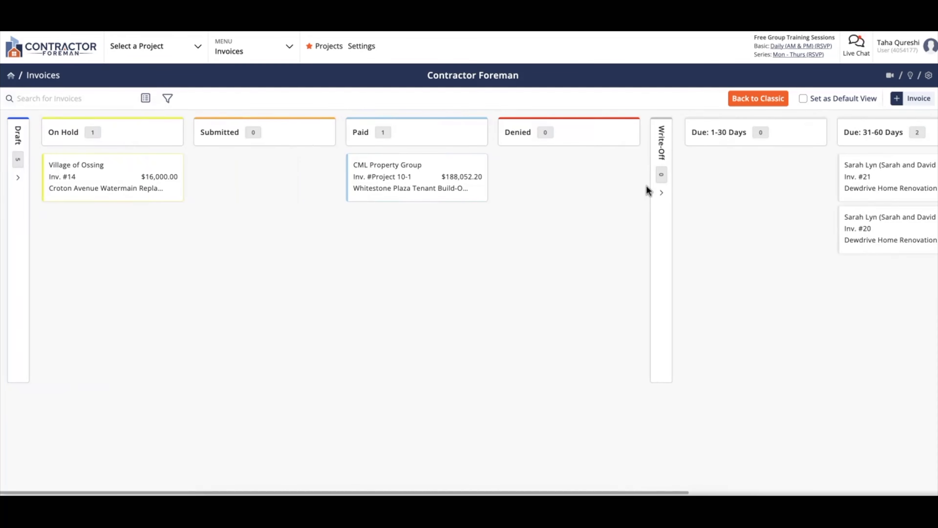
{"action": "left_click", "coordinate": [661, 193]}
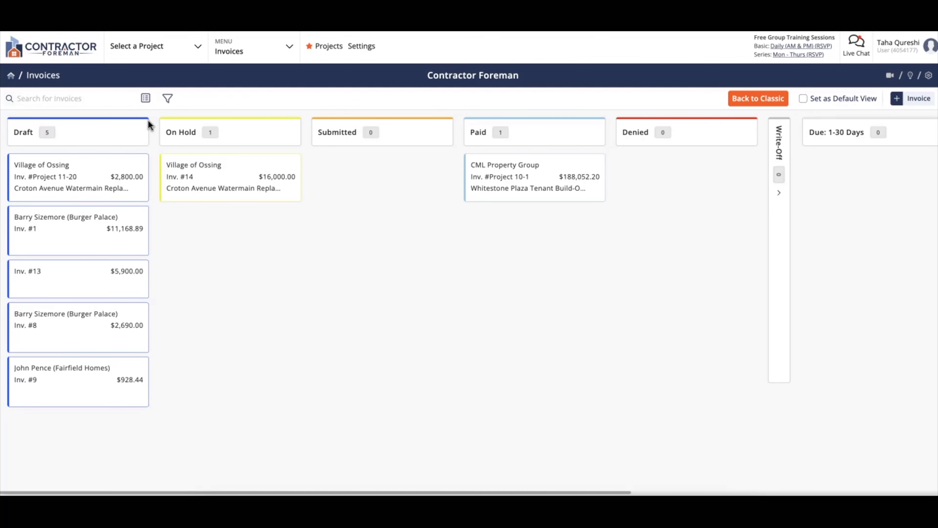
{"action": "left_click", "coordinate": [146, 99]}
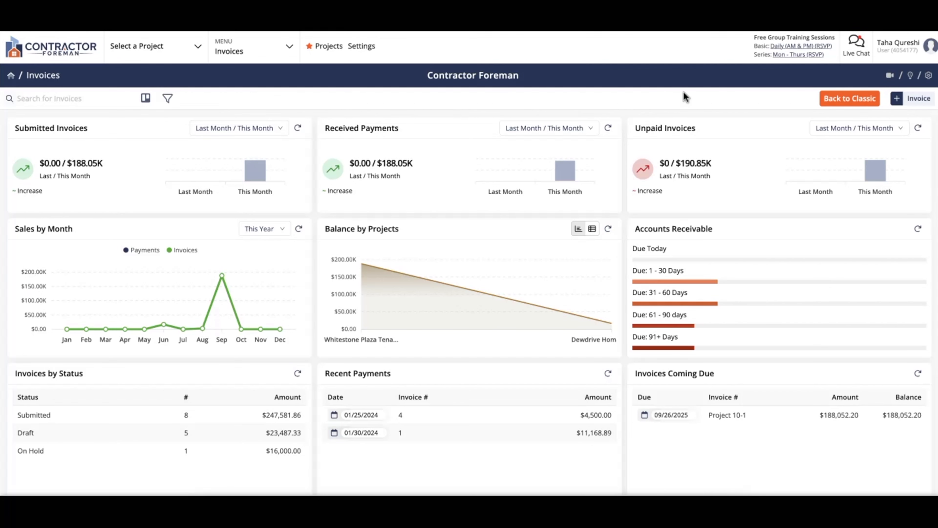
- Browse the Invoice How-To's help articles and view the feature suggestion form for the Invoices module
{"action": "left_click", "coordinate": [889, 77]}
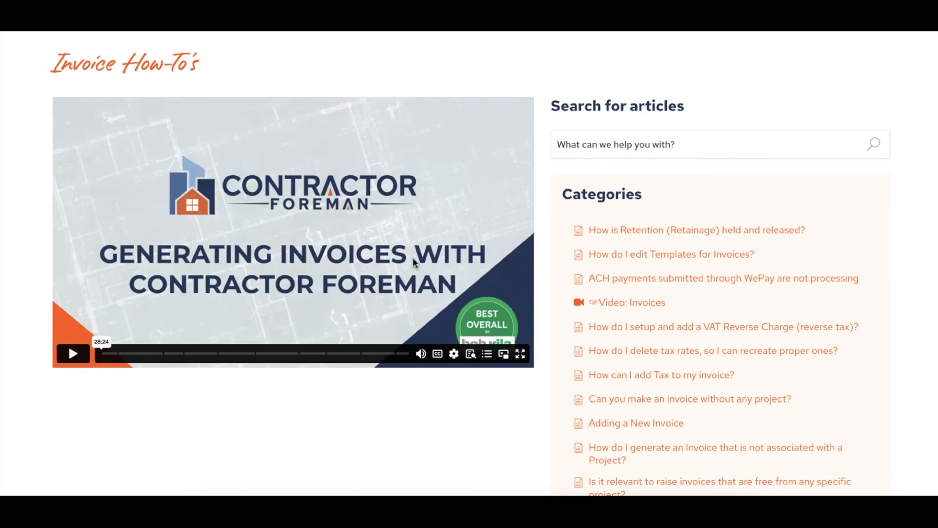
{"action": "scroll", "coordinate": [713, 237], "scroll_direction": "down", "scroll_amount": 1}
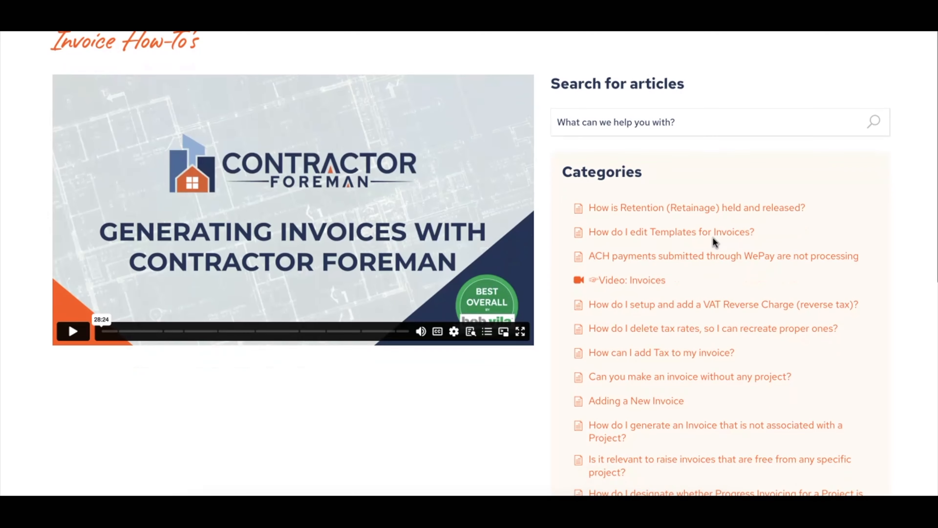
{"action": "scroll", "coordinate": [728, 214], "scroll_direction": "down", "scroll_amount": 1}
{"action": "scroll", "coordinate": [728, 215], "scroll_direction": "down", "scroll_amount": 7}
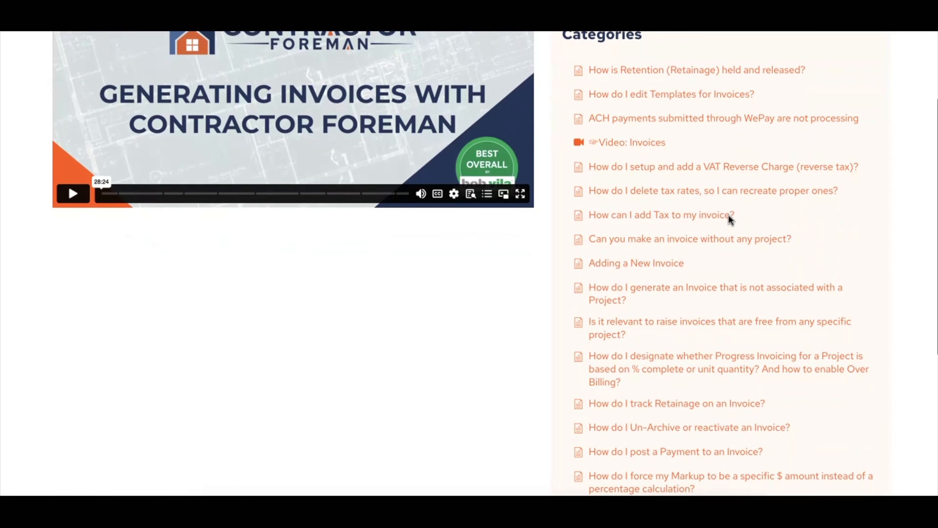
{"action": "scroll", "coordinate": [731, 220], "scroll_direction": "down", "scroll_amount": 4}
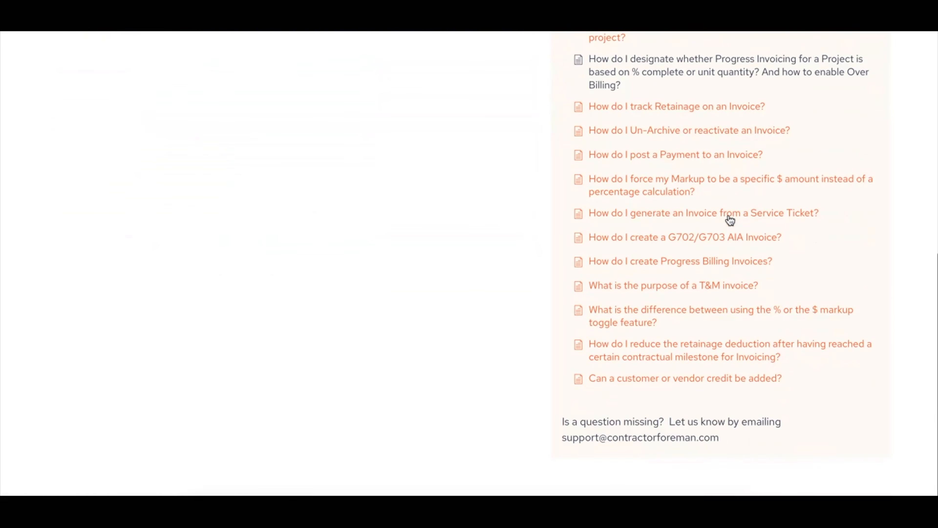
{"action": "scroll", "coordinate": [730, 220], "scroll_direction": "up", "scroll_amount": 12}
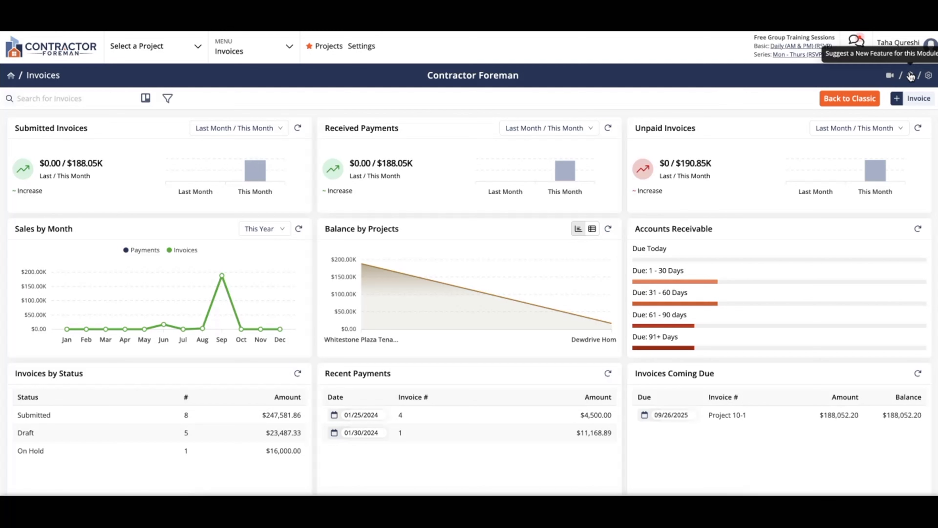
{"action": "left_click", "coordinate": [911, 76]}
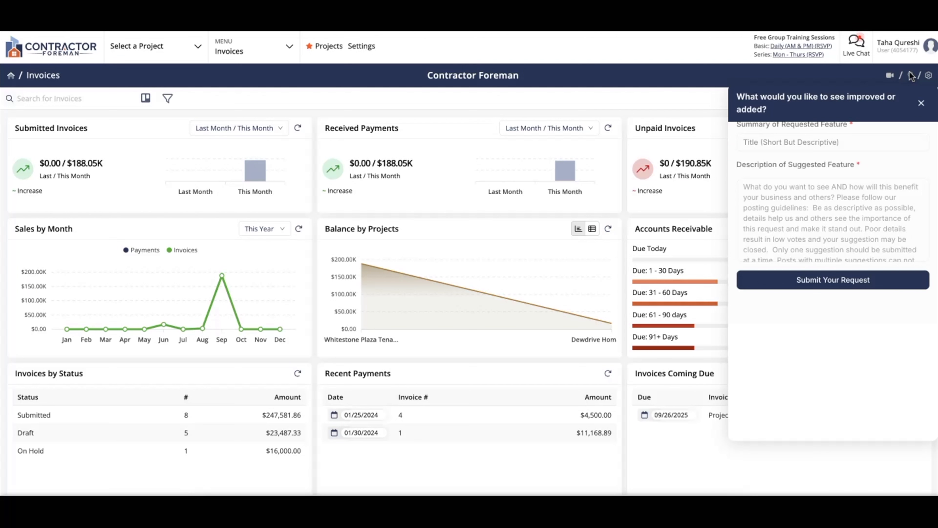
{"action": "left_click", "coordinate": [697, 98]}
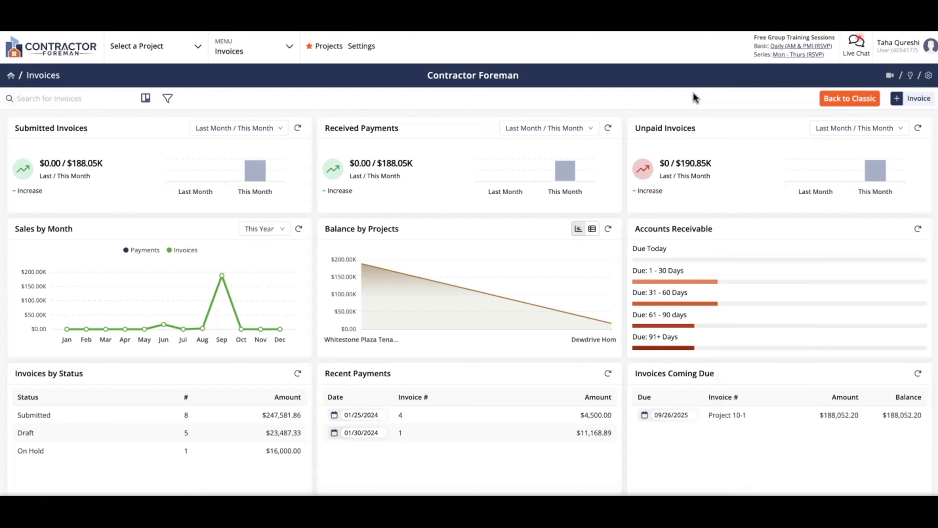
- Review the Invoices module settings, from general settings and markup defaults to terms and custom status labels
{"action": "left_click", "coordinate": [928, 77]}
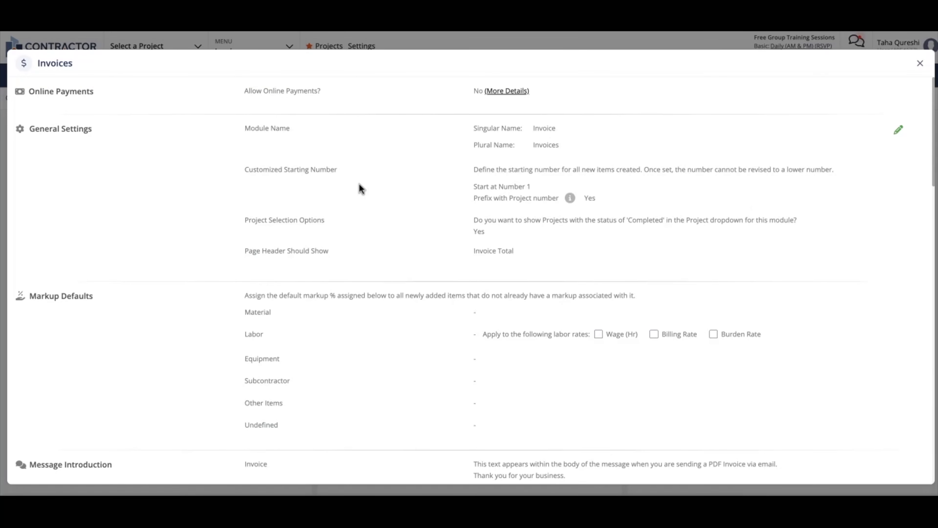
{"action": "scroll", "coordinate": [359, 183], "scroll_direction": "down", "scroll_amount": 1}
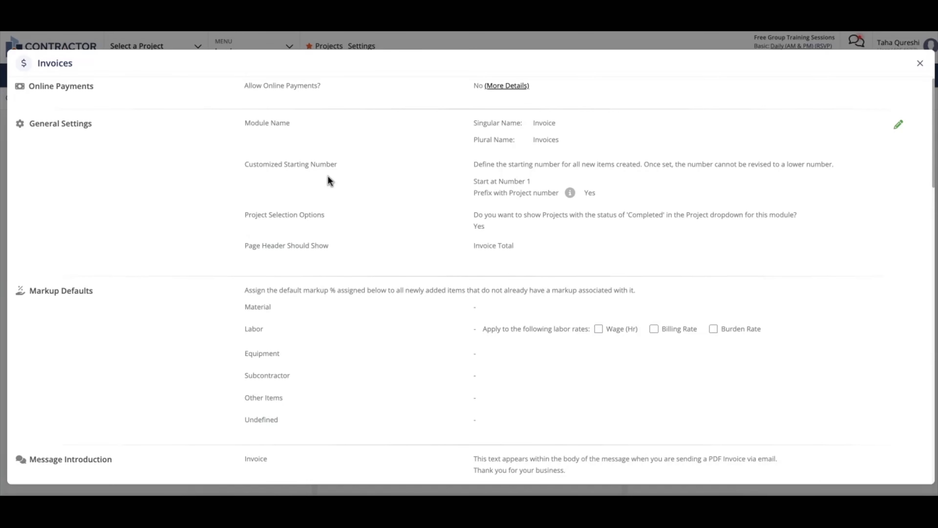
{"action": "scroll", "coordinate": [328, 178], "scroll_direction": "down", "scroll_amount": 10}
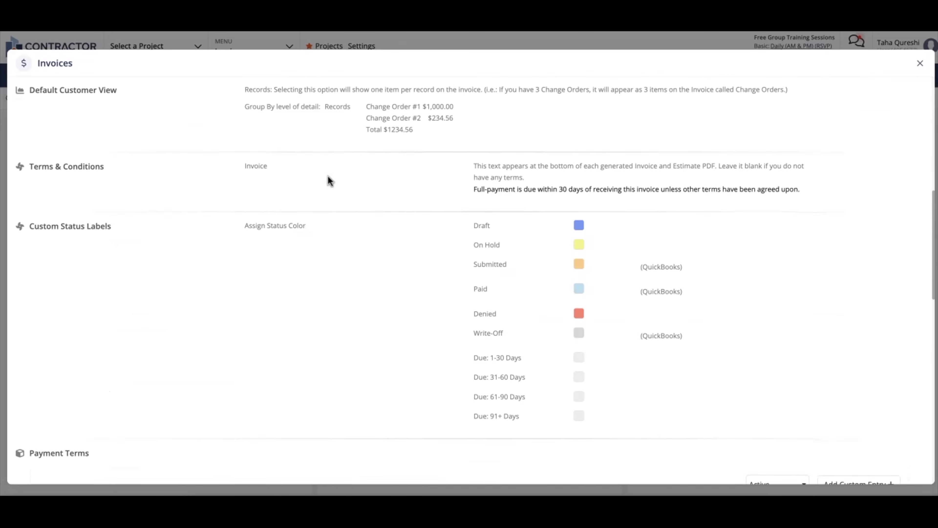
{"action": "left_click", "coordinate": [920, 63]}
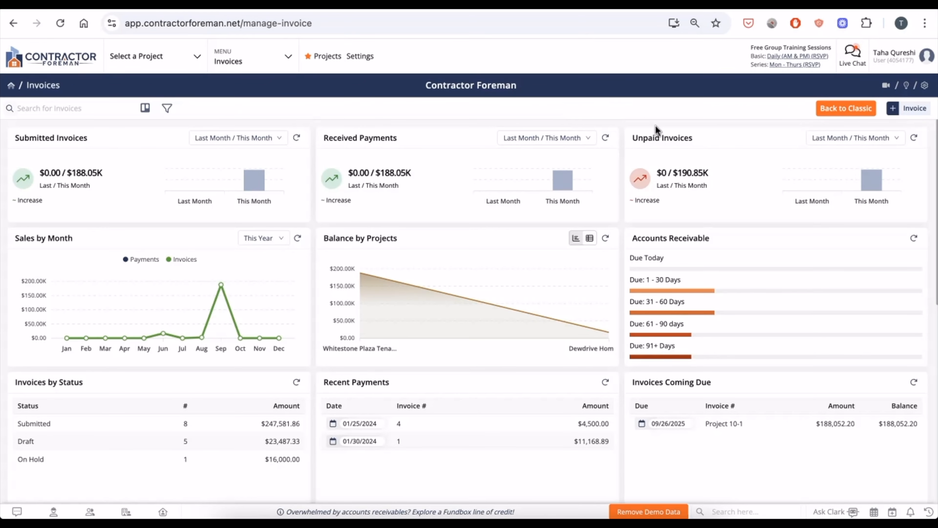
- Create a new invoice for the Whitestone Plaza Tenant Build-Out project with Net 30 terms
{"action": "left_click", "coordinate": [918, 116]}
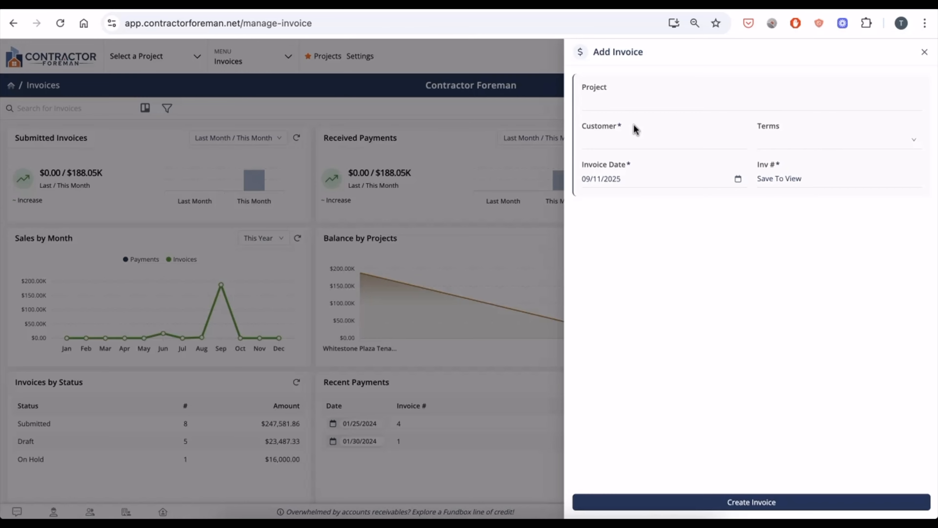
{"action": "left_click", "coordinate": [646, 108]}
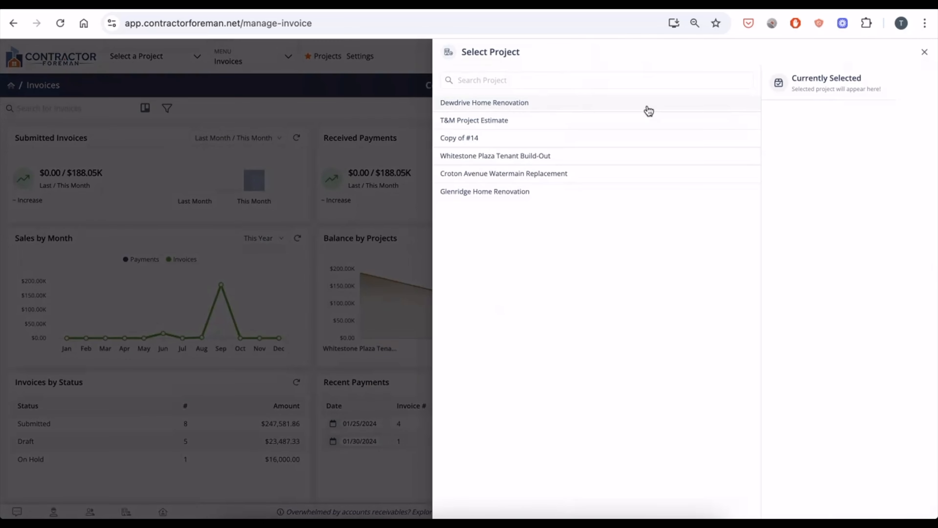
{"action": "left_click", "coordinate": [544, 156]}
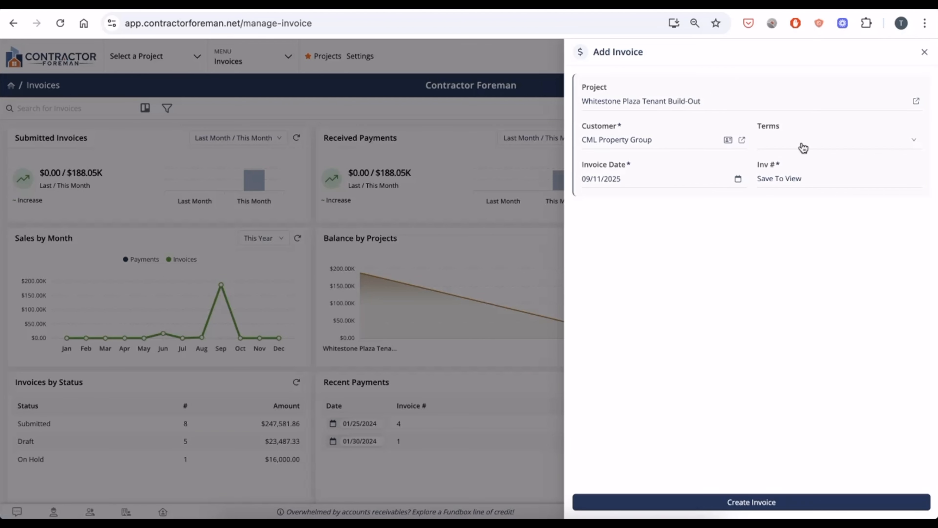
{"action": "left_click", "coordinate": [802, 147]}
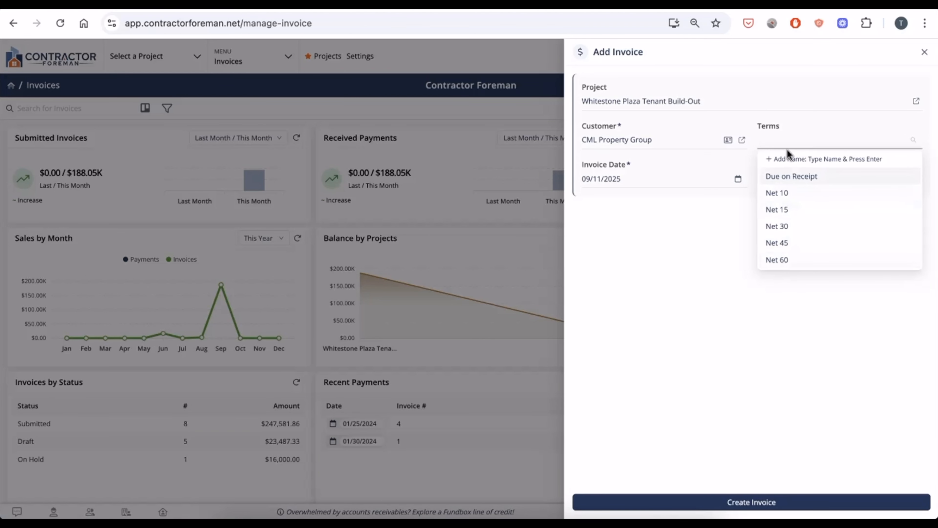
{"action": "left_click", "coordinate": [784, 226]}
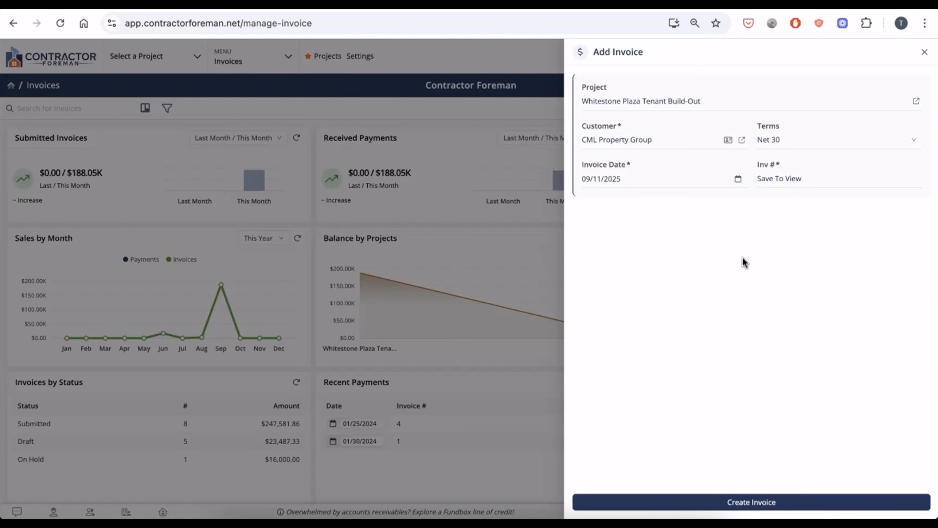
{"action": "left_click", "coordinate": [664, 500]}
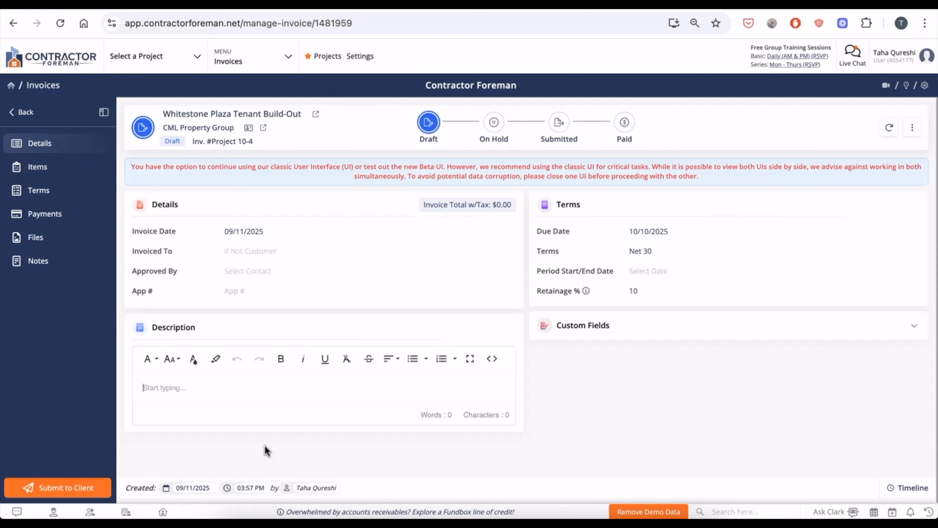
- Enter the description "Invoice for month of August" and set the period start date to 09/15/2025
{"action": "type", "text": "Invoice for "}
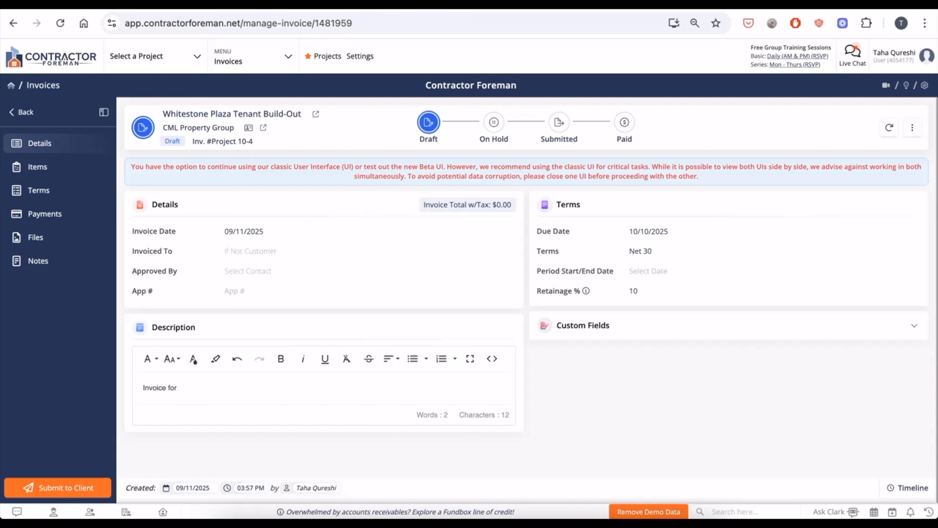
{"action": "type", "text": "month of August"}
{"action": "left_click", "coordinate": [635, 273]}
{"action": "left_click", "coordinate": [636, 277]}
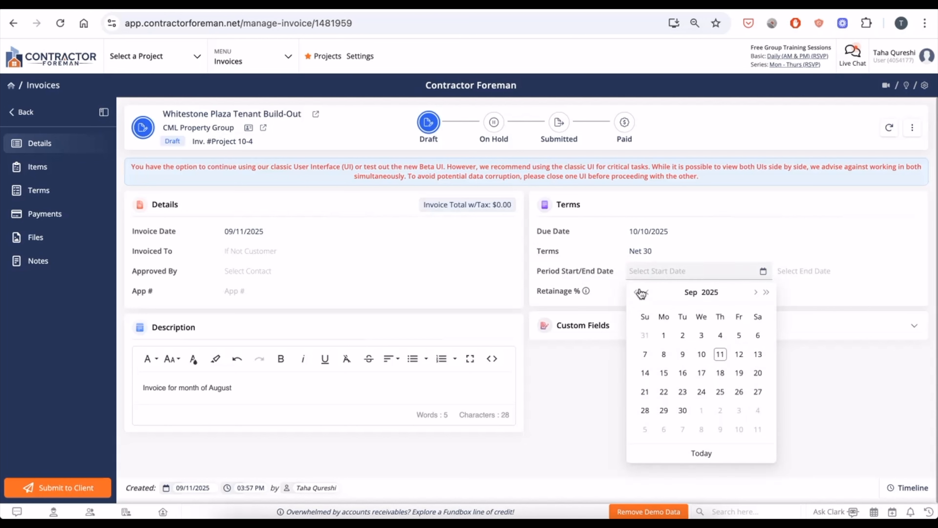
{"action": "left_click", "coordinate": [664, 373]}
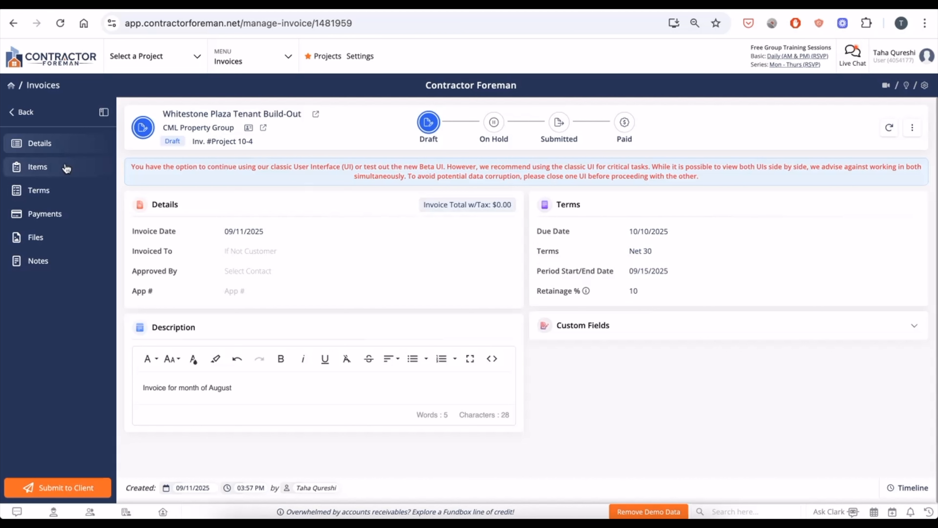
- Import the Demolition item from the project's schedule of values into the invoice items
{"action": "left_click", "coordinate": [38, 167]}
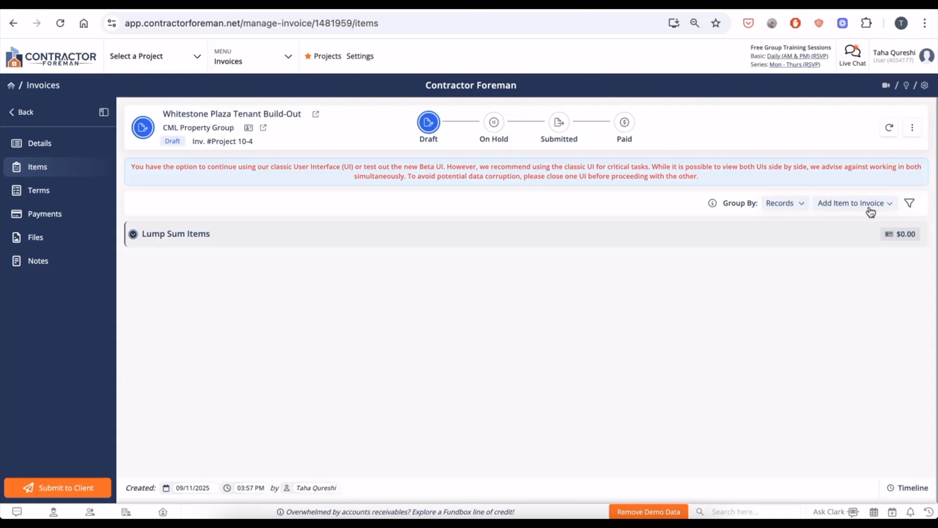
{"action": "left_click", "coordinate": [884, 210]}
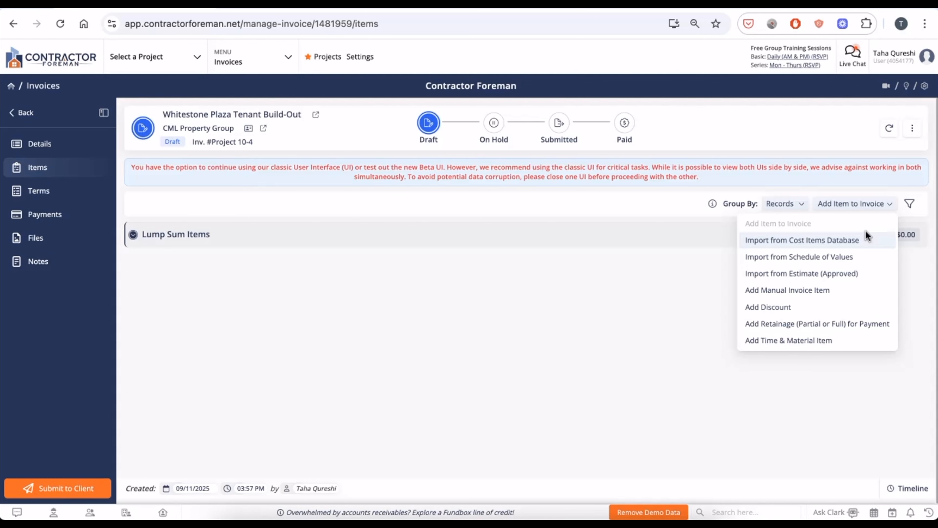
{"action": "left_click", "coordinate": [834, 256]}
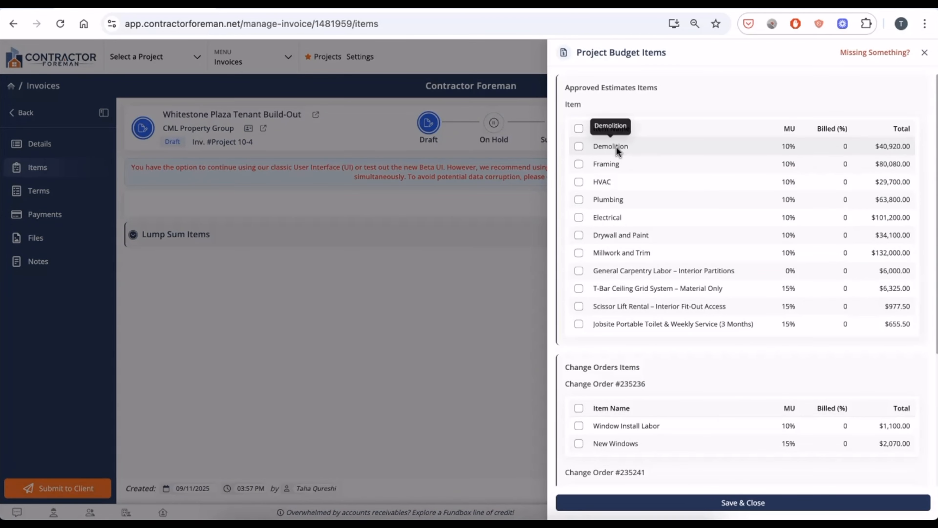
{"action": "left_click", "coordinate": [579, 147]}
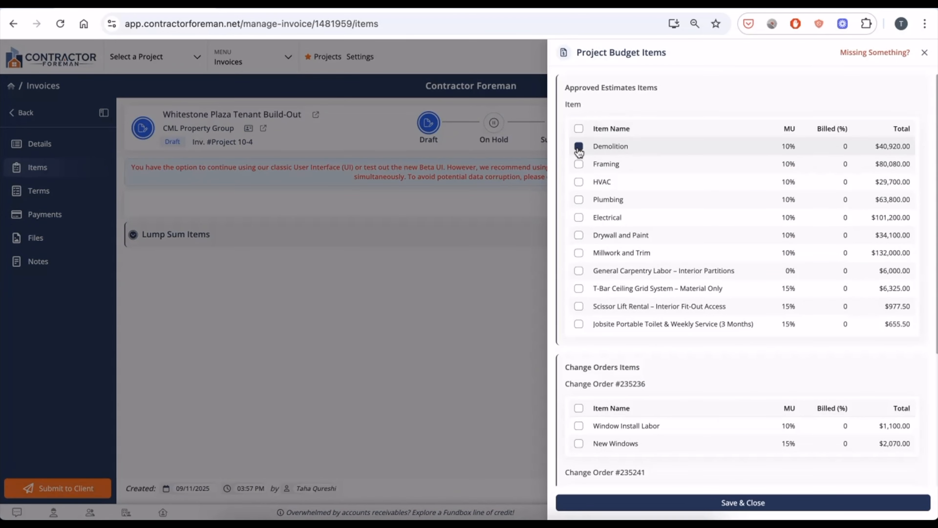
{"action": "left_click", "coordinate": [612, 503]}
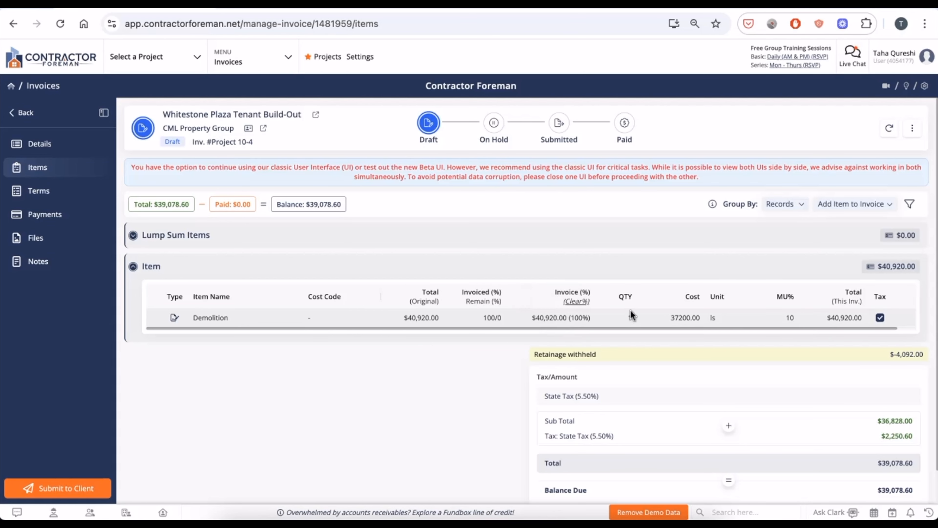
- Add the 2 Hour Service Call labor item from the cost items database to the invoice and set its quantity to 1
{"action": "left_click", "coordinate": [830, 205]}
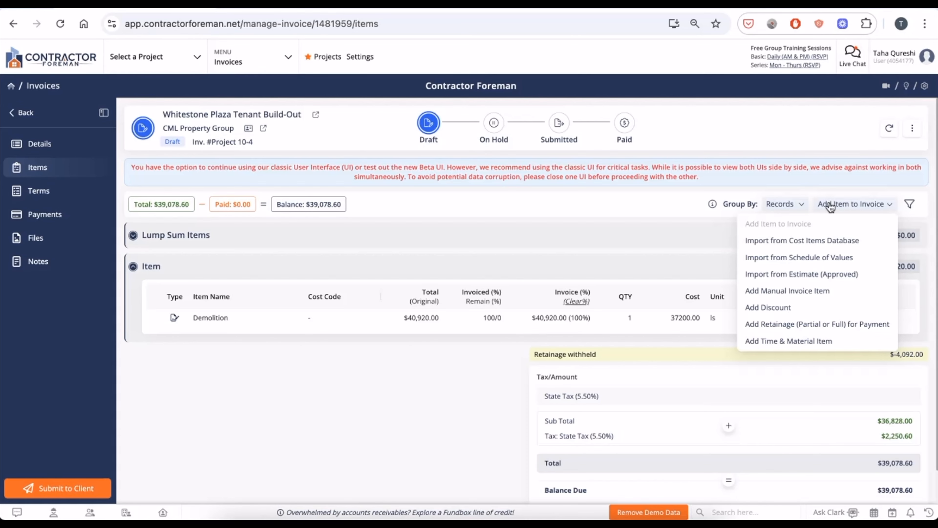
{"action": "left_click", "coordinate": [772, 241]}
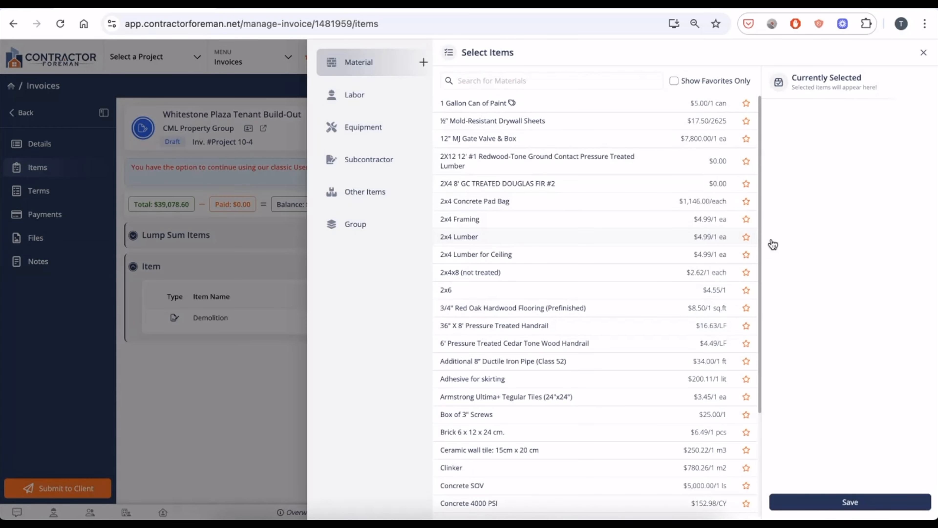
{"action": "left_click", "coordinate": [384, 106]}
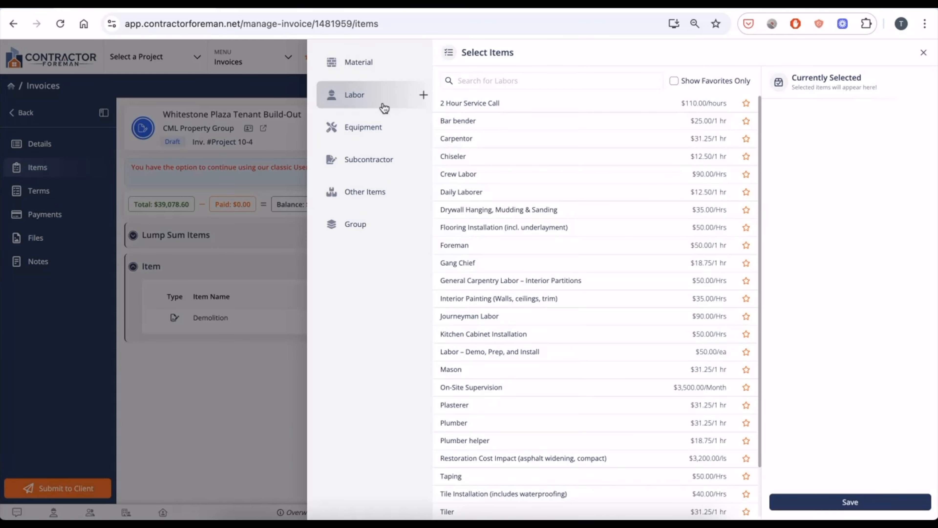
{"action": "left_click", "coordinate": [448, 109]}
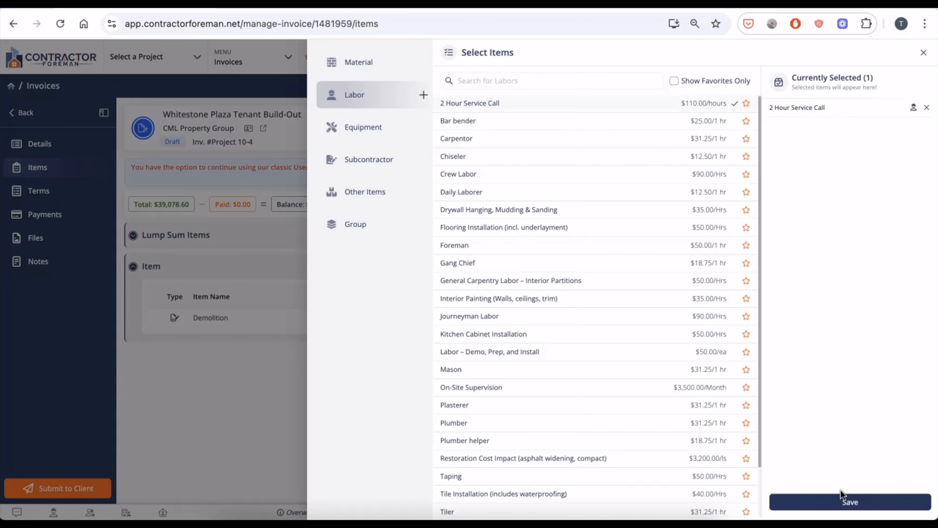
{"action": "left_click", "coordinate": [844, 497]}
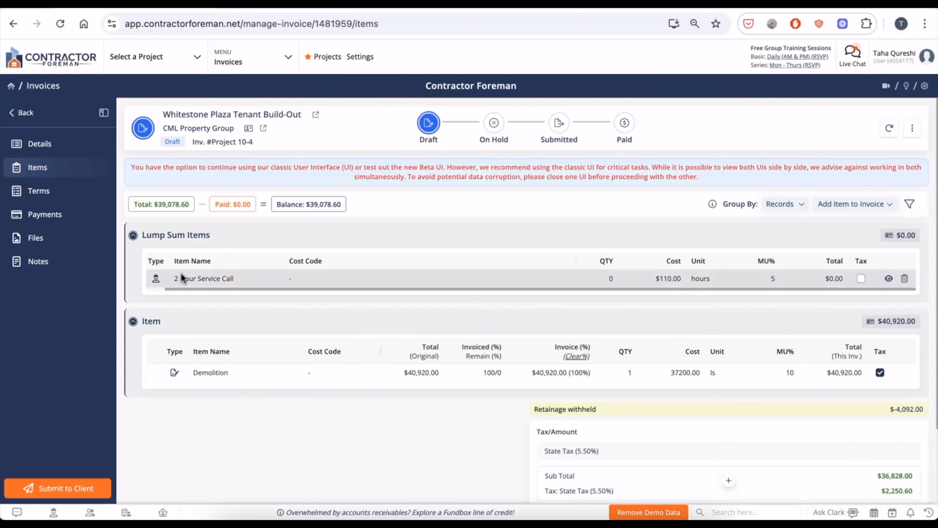
{"action": "left_click", "coordinate": [611, 281]}
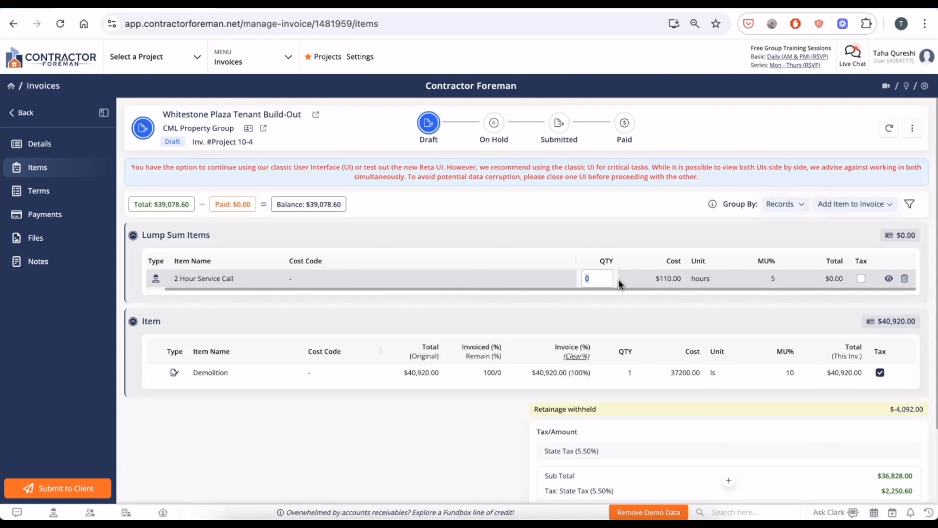
{"action": "type", "text": "1"}
{"action": "left_click", "coordinate": [592, 216]}
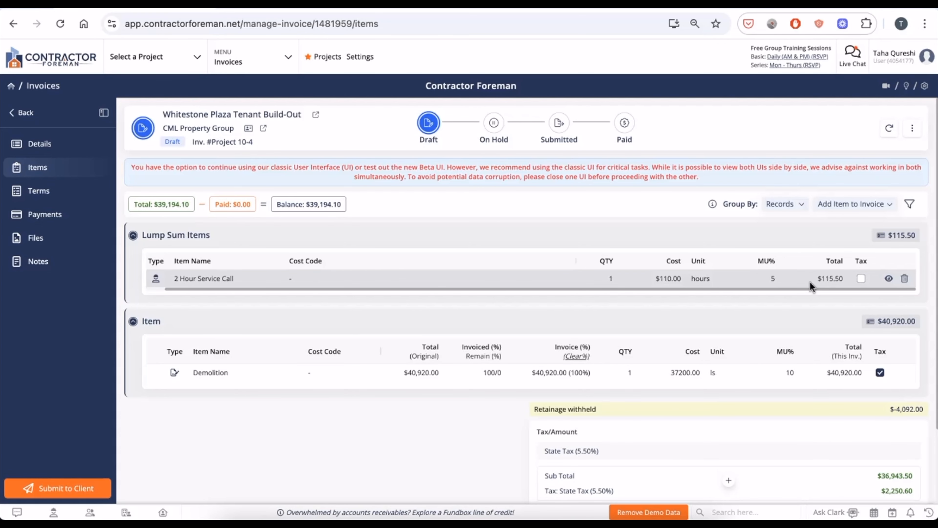
- Import the Jobsite Portable Toilet & Weekly Service (3 Months) item from approved estimate Est. #10 into the invoice
{"action": "left_click", "coordinate": [852, 210]}
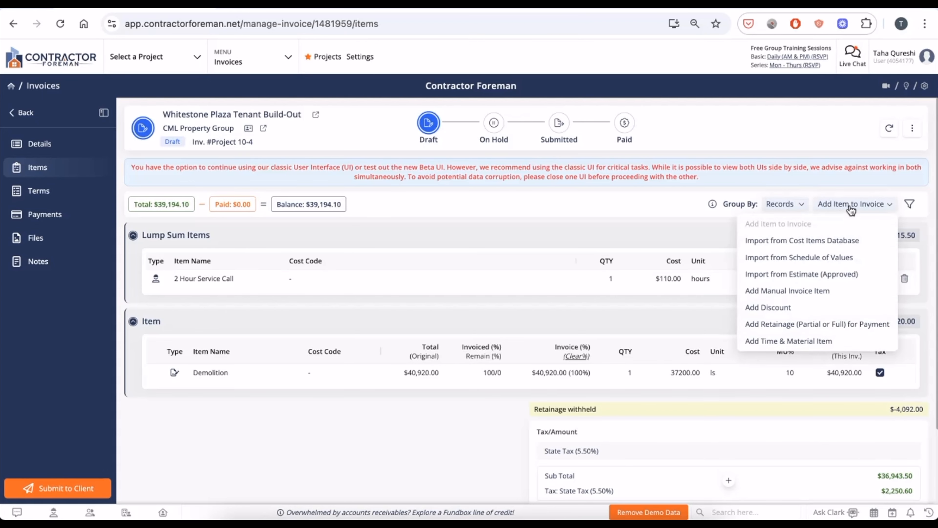
{"action": "left_click", "coordinate": [835, 275]}
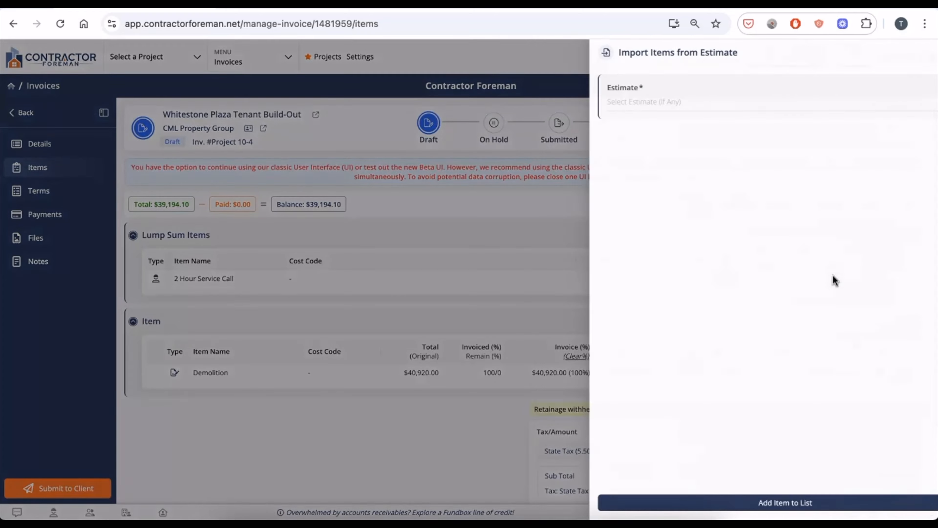
{"action": "left_click", "coordinate": [757, 108]}
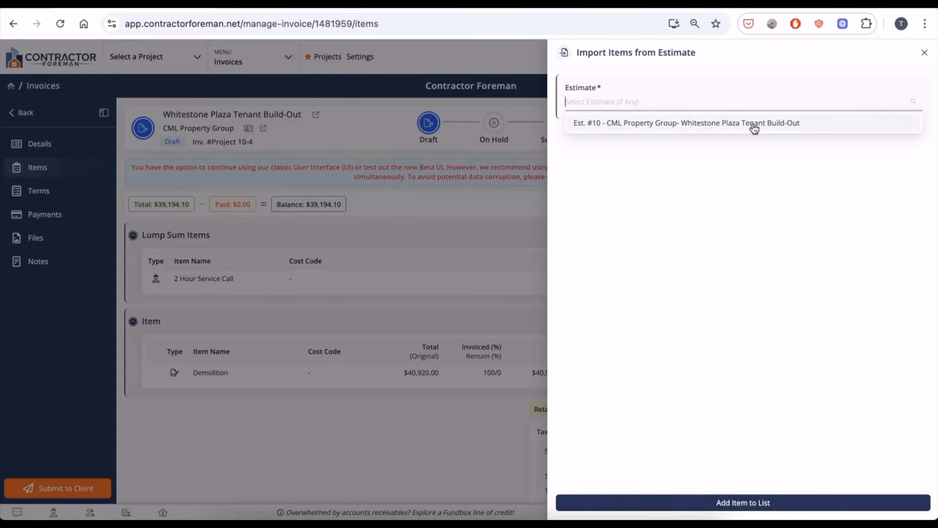
{"action": "left_click", "coordinate": [752, 123]}
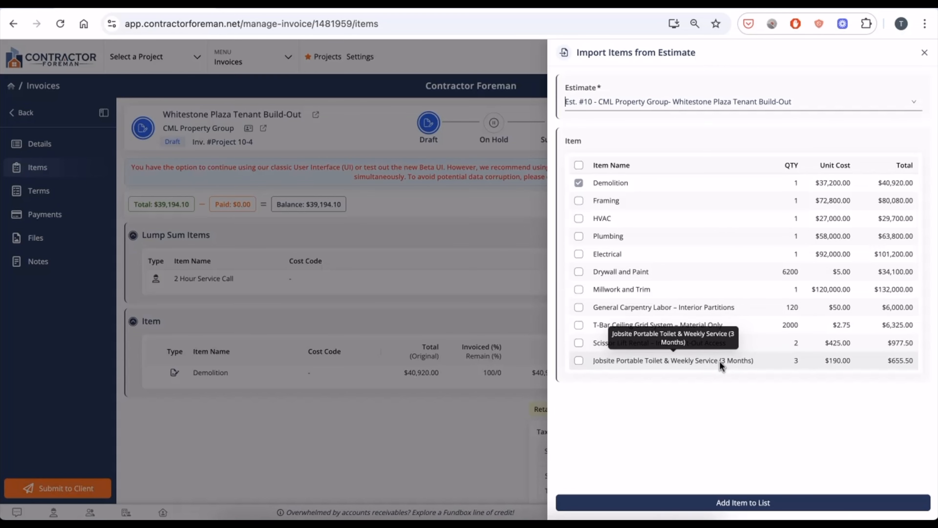
{"action": "left_click", "coordinate": [579, 360]}
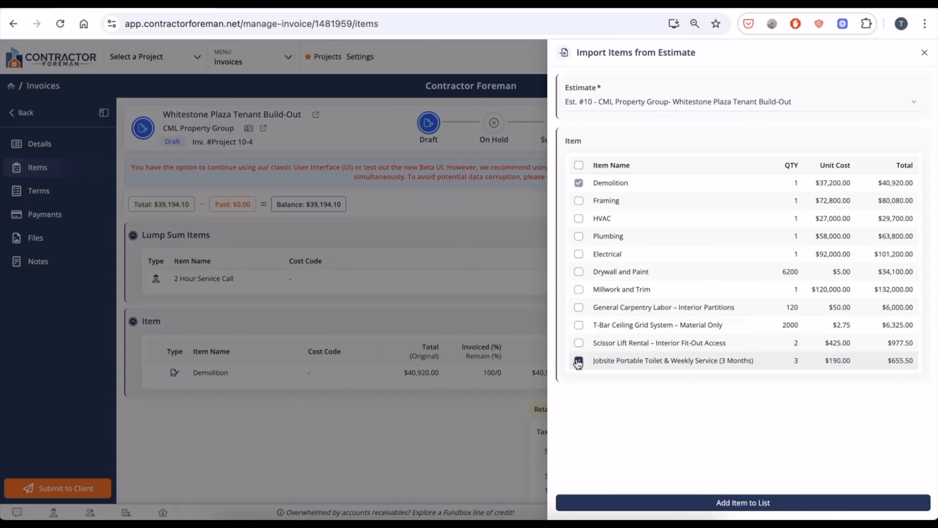
{"action": "left_click", "coordinate": [673, 501]}
{"action": "left_click", "coordinate": [445, 300]}
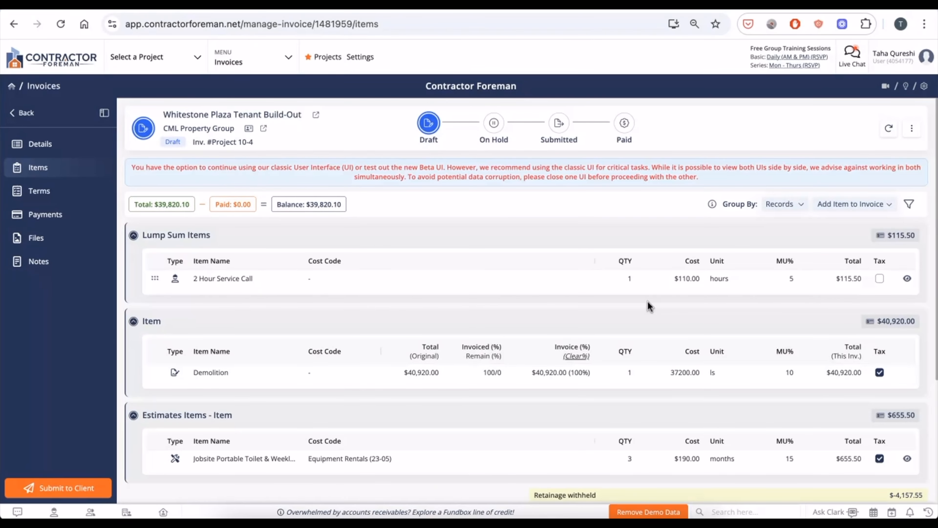
- Set the Demolition item's invoiced percentage to 90%
{"action": "scroll", "coordinate": [649, 306], "scroll_direction": "down", "scroll_amount": 1}
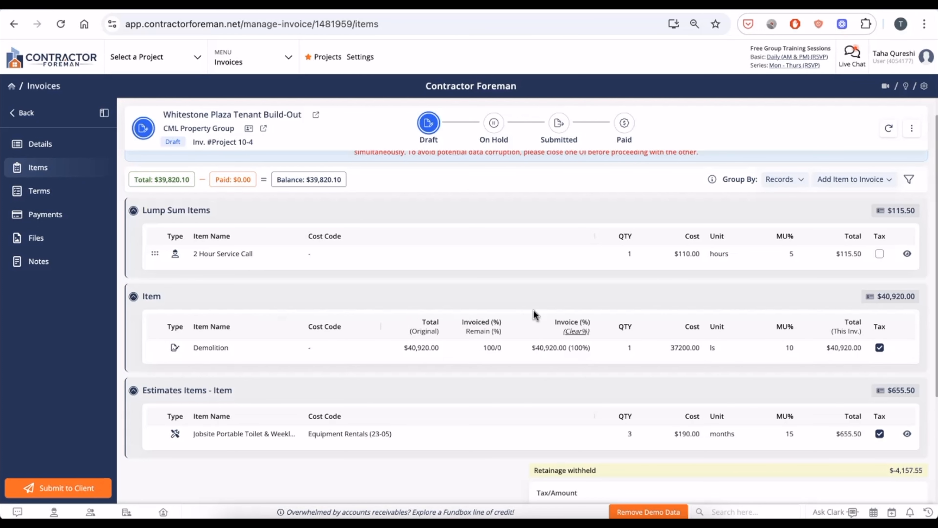
{"action": "left_click", "coordinate": [578, 348]}
{"action": "type", "text": "90"}
{"action": "left_click", "coordinate": [595, 297]}
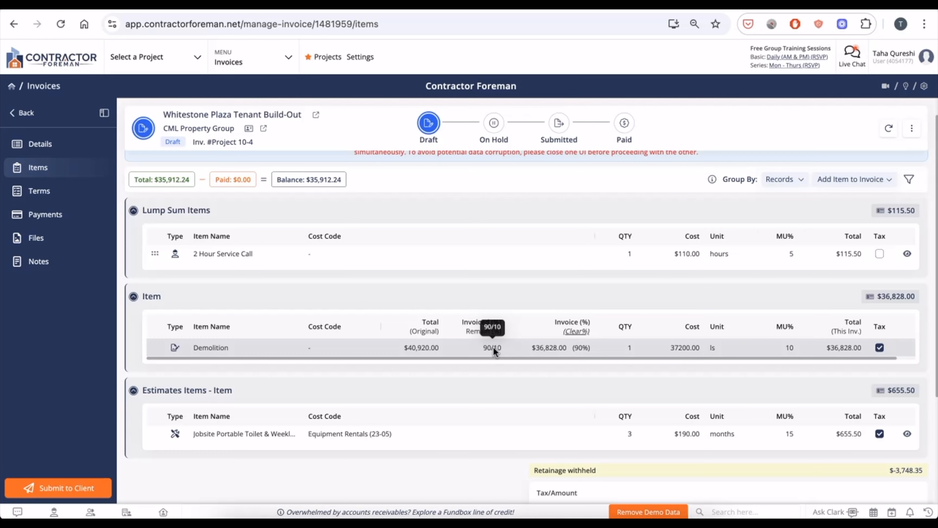
- Examine the retainage withheld explanation and the tax and balance summary beneath the invoice items
{"action": "scroll", "coordinate": [493, 347], "scroll_direction": "down", "scroll_amount": 3}
{"action": "scroll", "coordinate": [494, 347], "scroll_direction": "down", "scroll_amount": 1}
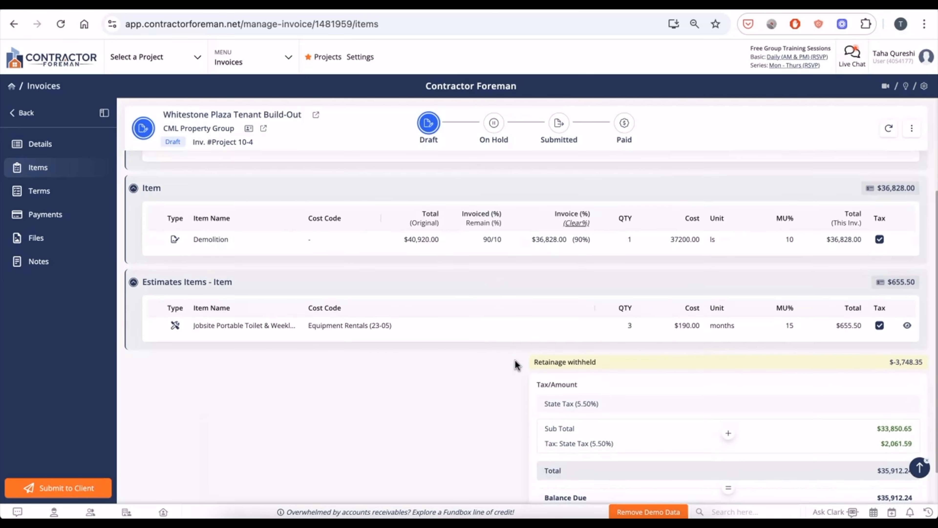
{"action": "scroll", "coordinate": [561, 365], "scroll_direction": "down", "scroll_amount": 1}
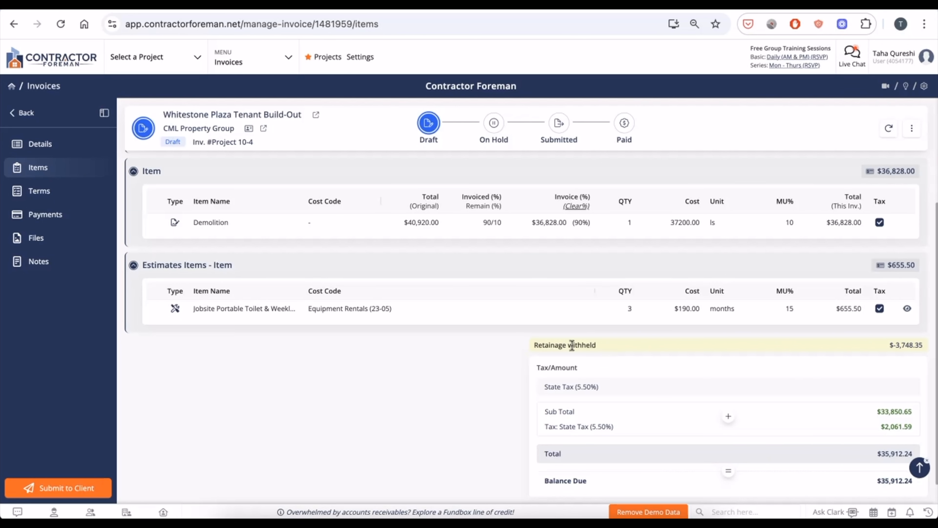
{"action": "mouse_move", "coordinate": [560, 346]}
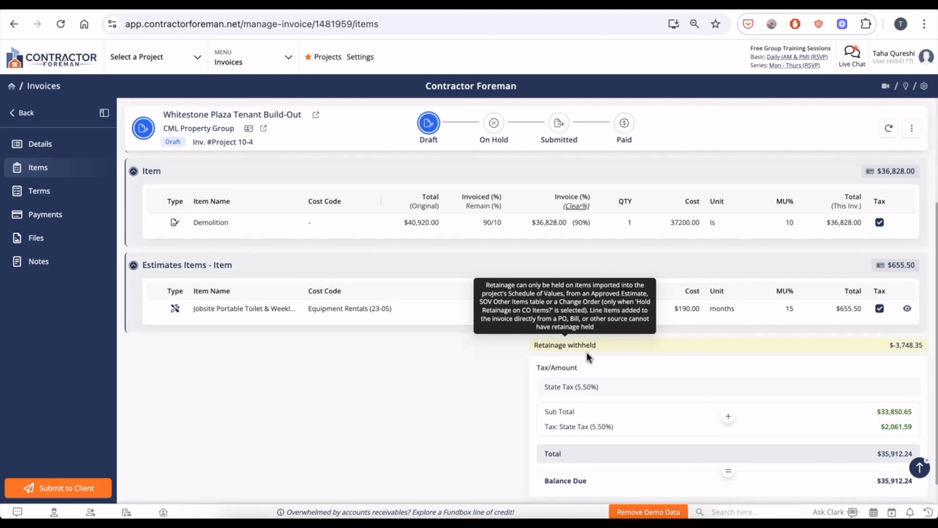
{"action": "scroll", "coordinate": [587, 354], "scroll_direction": "down", "scroll_amount": 1}
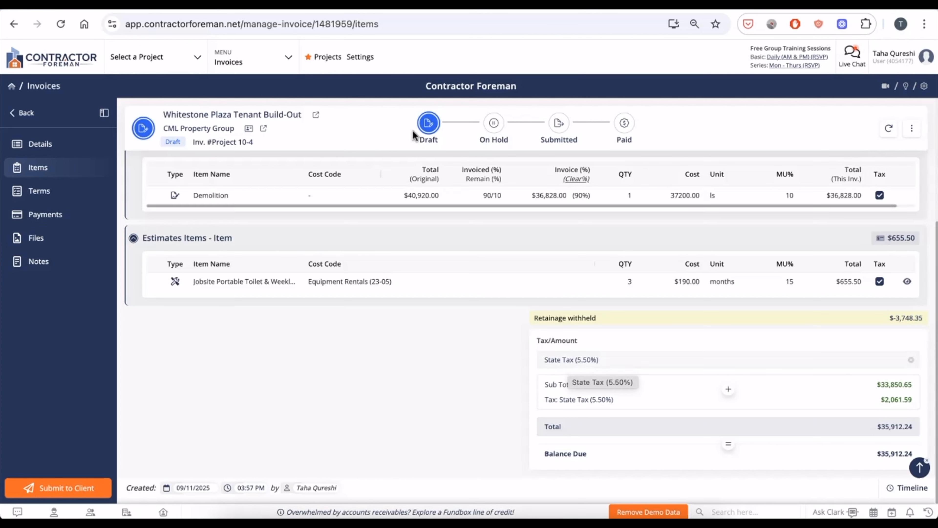
- Review the tax rates and the form for adding one in the system's financial settings, and return to the invoice's items
{"action": "left_click", "coordinate": [275, 69]}
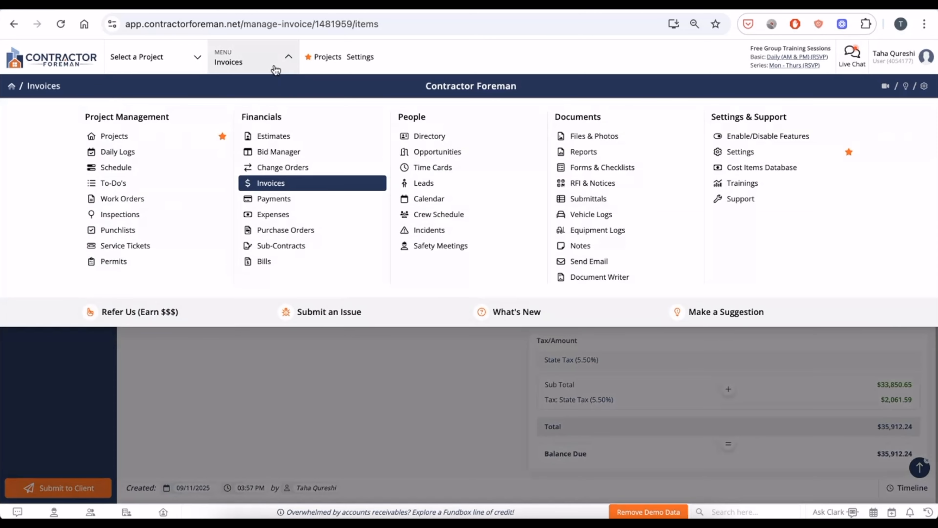
{"action": "left_click", "coordinate": [734, 154]}
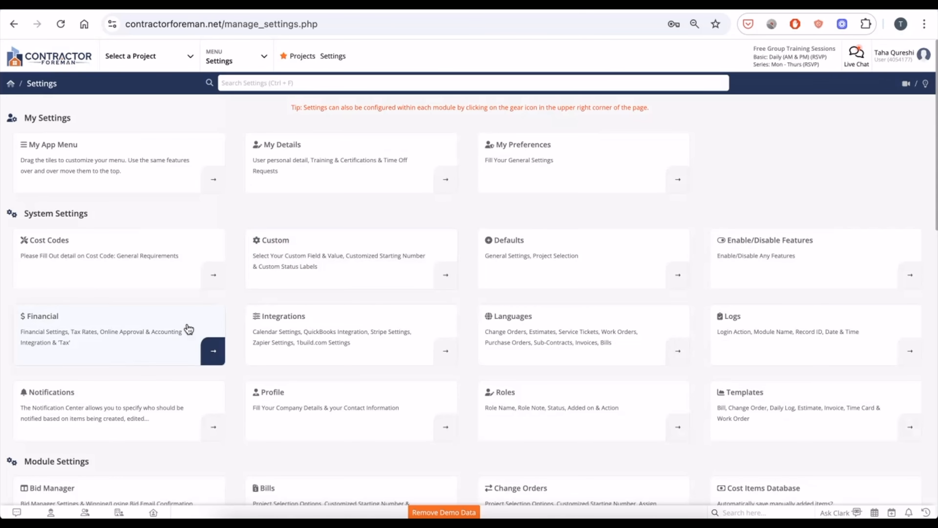
{"action": "left_click", "coordinate": [155, 339]}
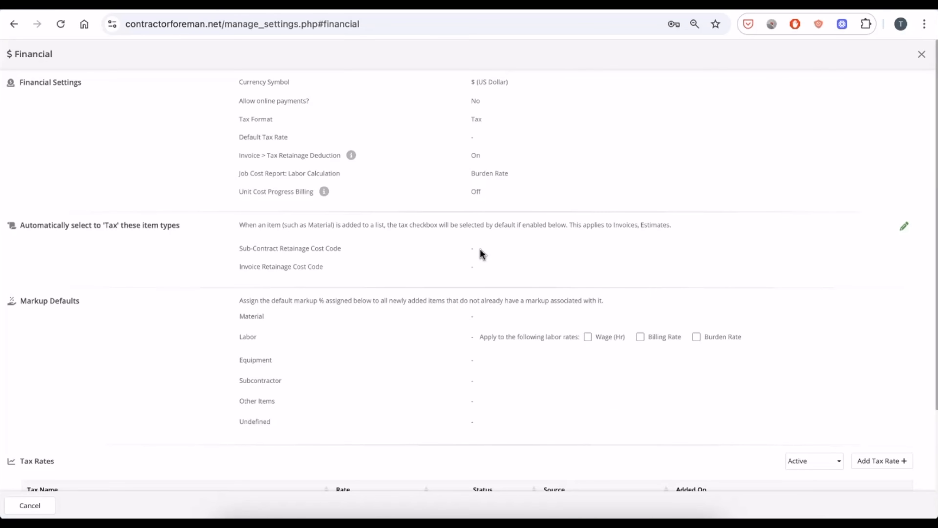
{"action": "scroll", "coordinate": [480, 249], "scroll_direction": "down", "scroll_amount": 4}
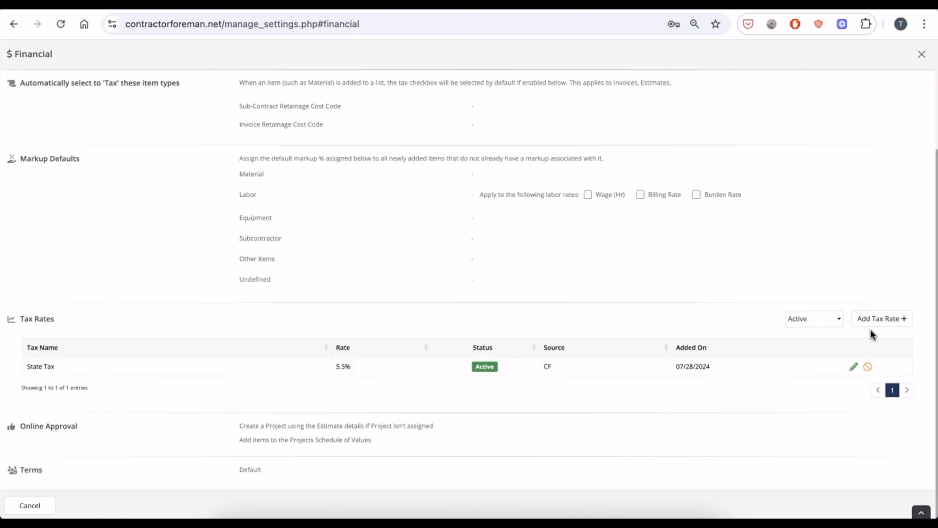
{"action": "left_click", "coordinate": [882, 320]}
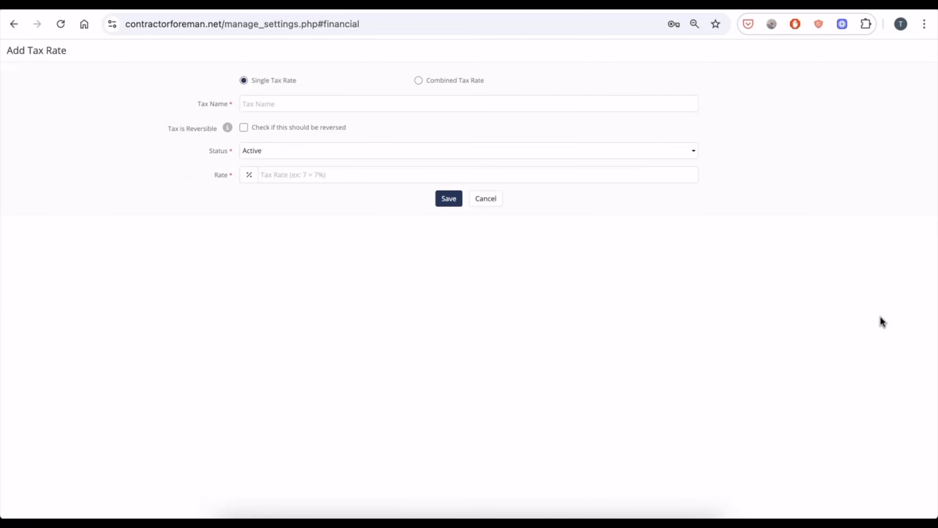
{"action": "left_click", "coordinate": [488, 199]}
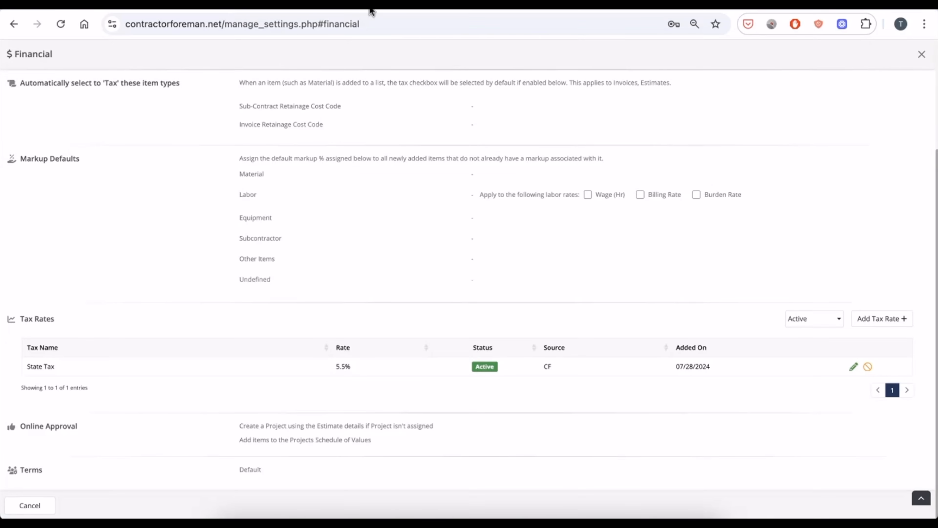
{"action": "left_click", "coordinate": [921, 54]}
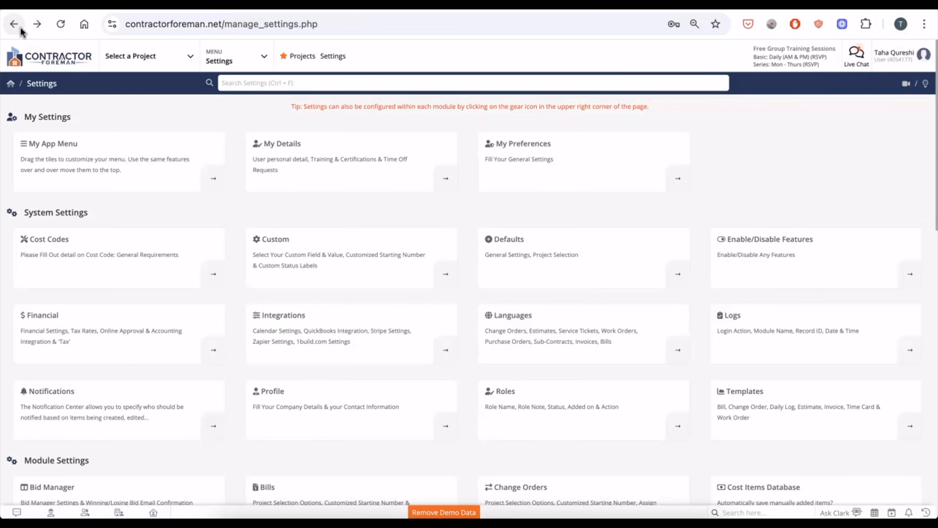
{"action": "left_click", "coordinate": [15, 26]}
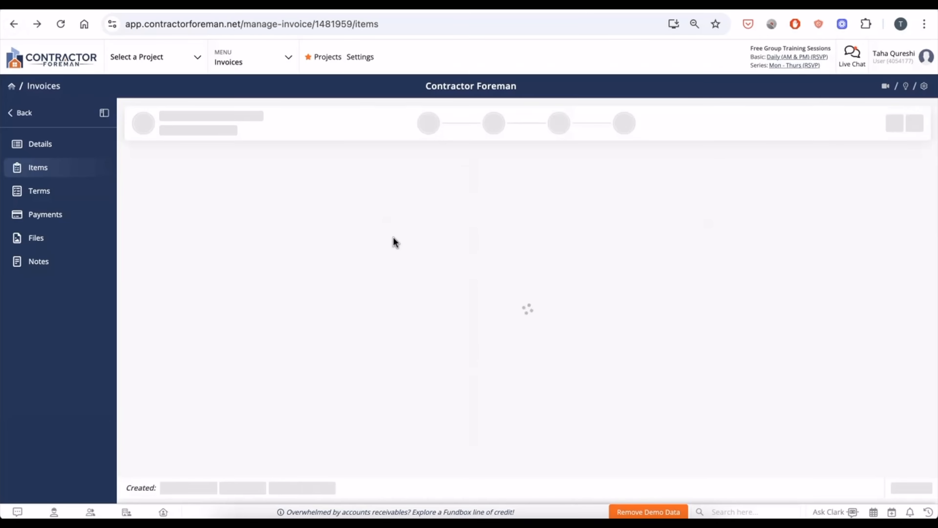
{"action": "scroll", "coordinate": [394, 237], "scroll_direction": "down", "scroll_amount": 5}
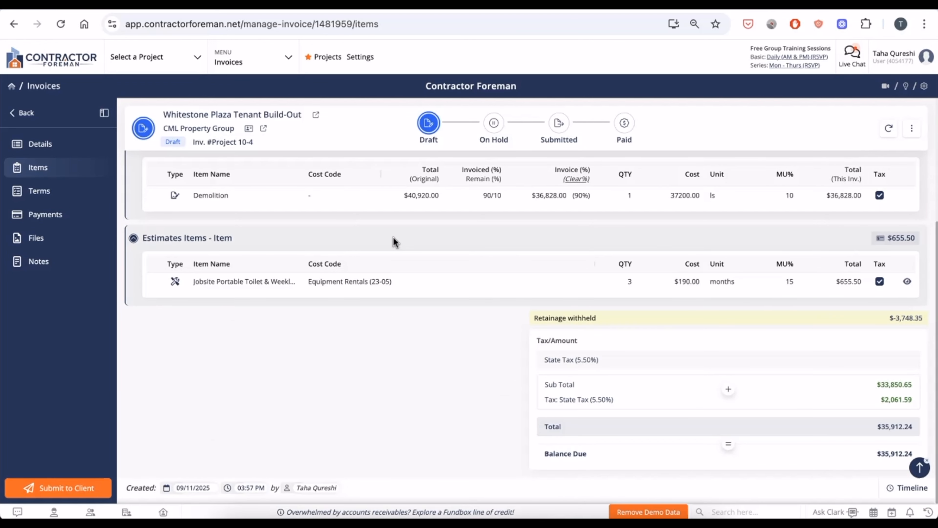
- Review the invoice's terms and conditions, payments history, files and notes
{"action": "left_click", "coordinate": [77, 192]}
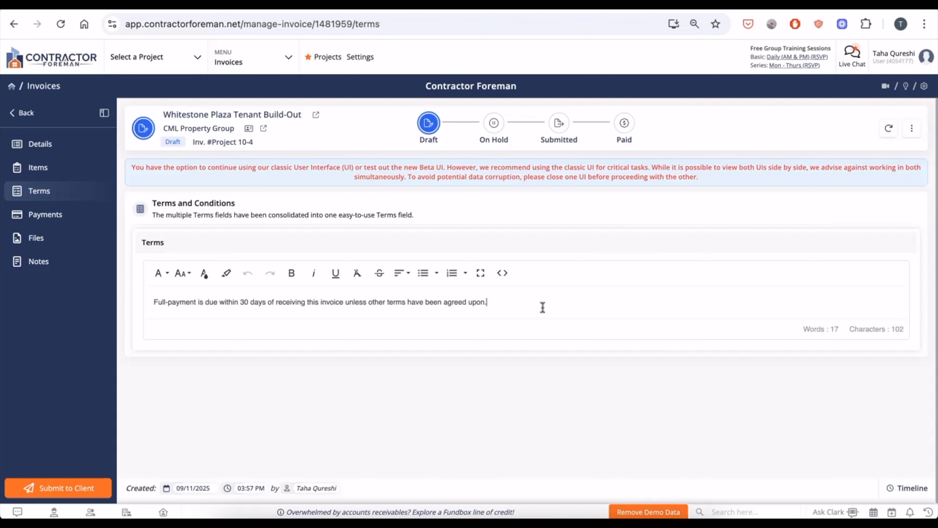
{"action": "left_click", "coordinate": [65, 224]}
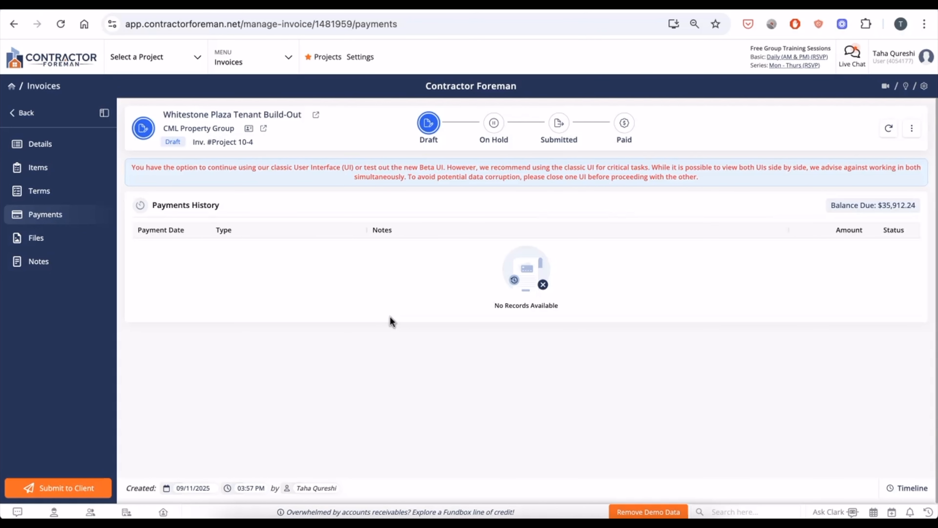
{"action": "left_click", "coordinate": [84, 247]}
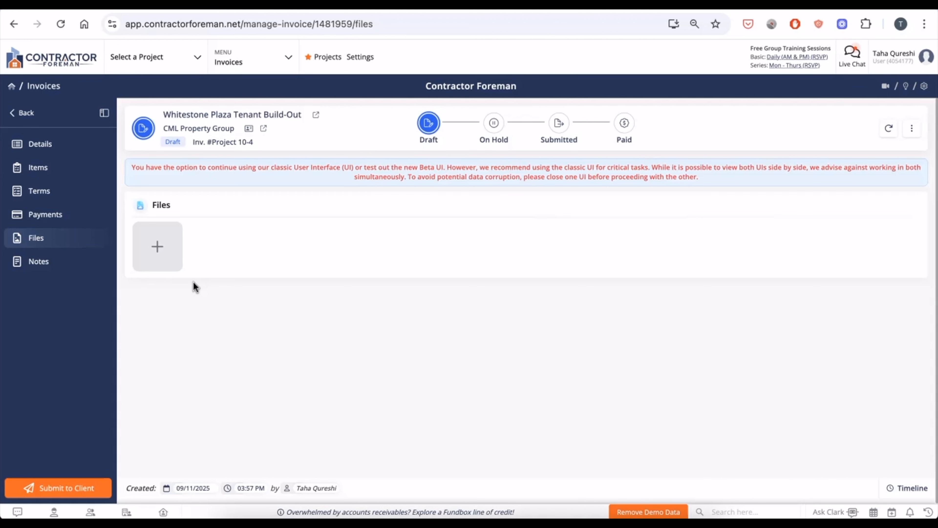
{"action": "left_click", "coordinate": [58, 275]}
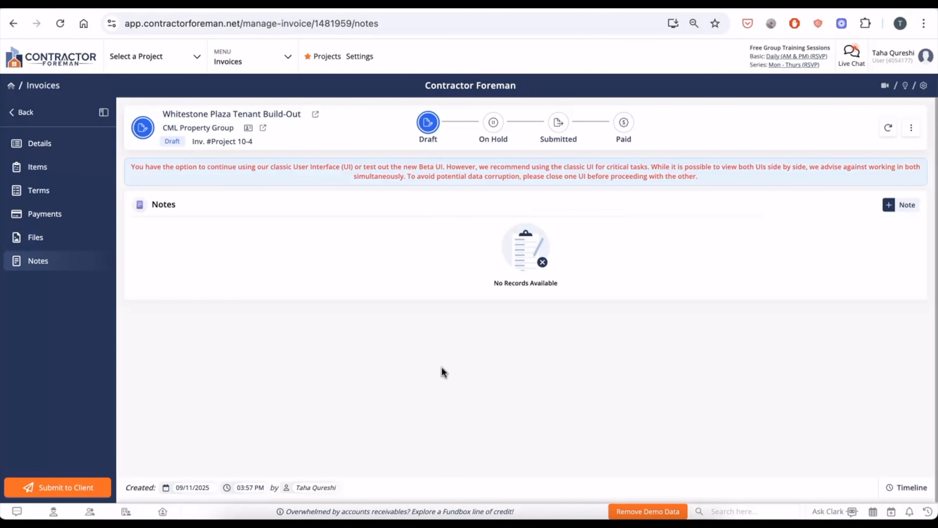
- Preview the invoice for client submission with the Invoice w/Details (Basic) template, then close the preview without sending
{"action": "left_click", "coordinate": [76, 486]}
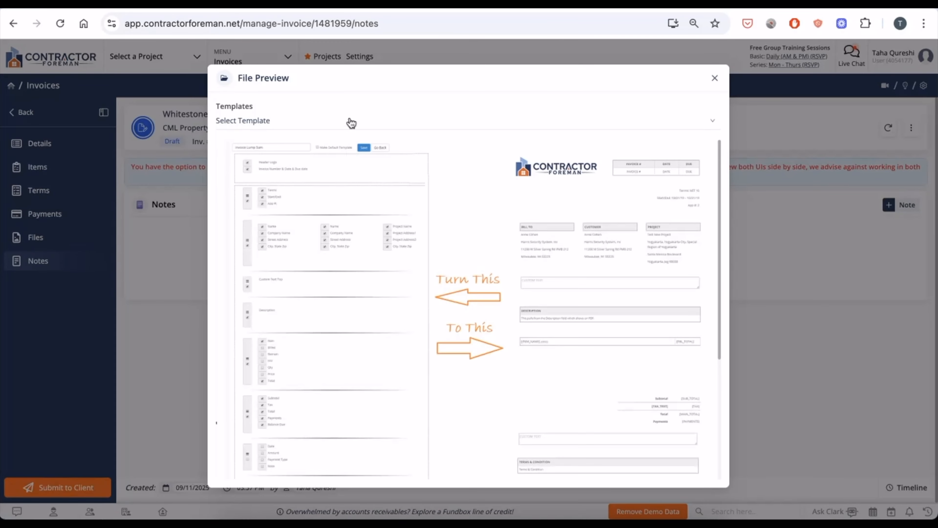
{"action": "left_click", "coordinate": [351, 121]}
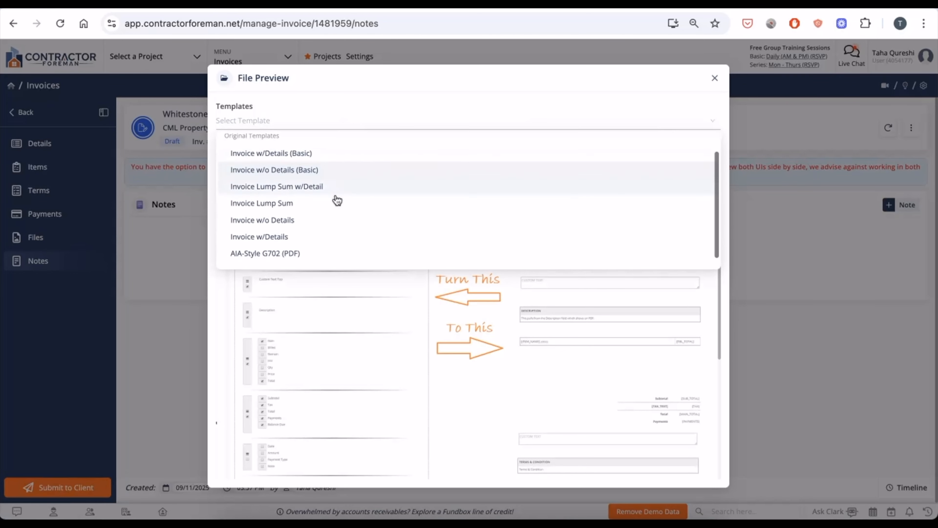
{"action": "scroll", "coordinate": [337, 200], "scroll_direction": "down", "scroll_amount": 1}
{"action": "scroll", "coordinate": [335, 200], "scroll_direction": "up", "scroll_amount": 2}
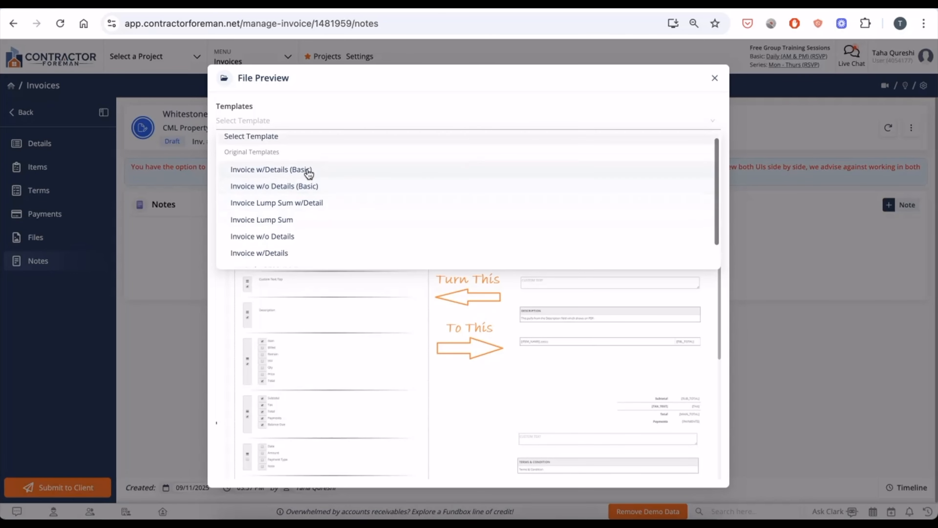
{"action": "scroll", "coordinate": [301, 222], "scroll_direction": "down", "scroll_amount": 1}
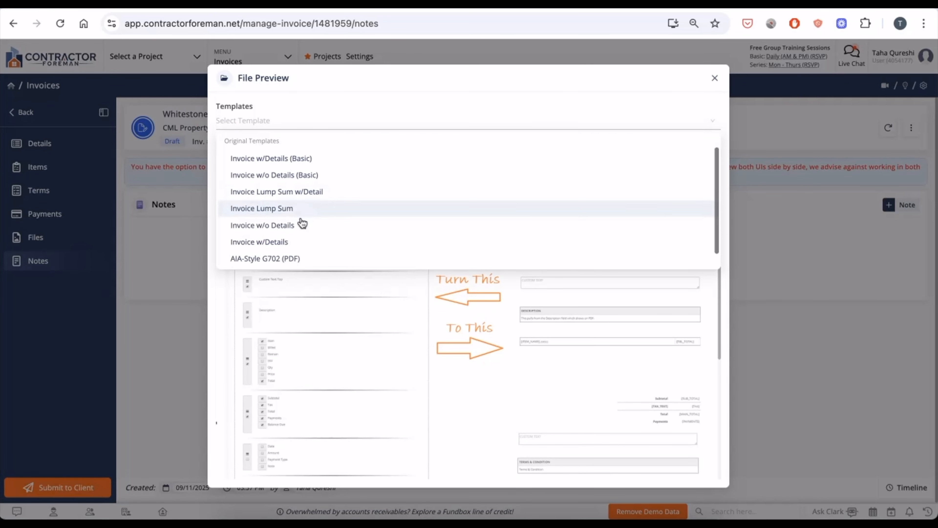
{"action": "scroll", "coordinate": [303, 222], "scroll_direction": "down", "scroll_amount": 1}
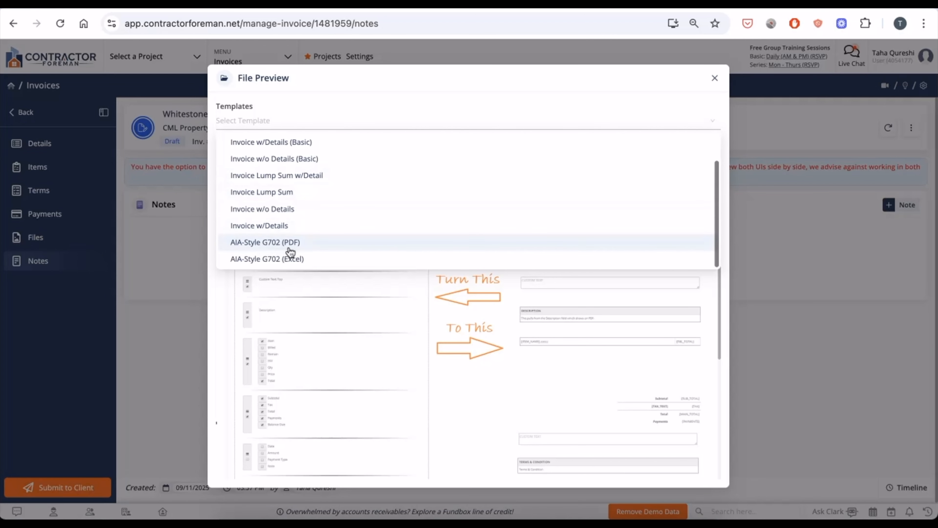
{"action": "scroll", "coordinate": [315, 209], "scroll_direction": "up", "scroll_amount": 2}
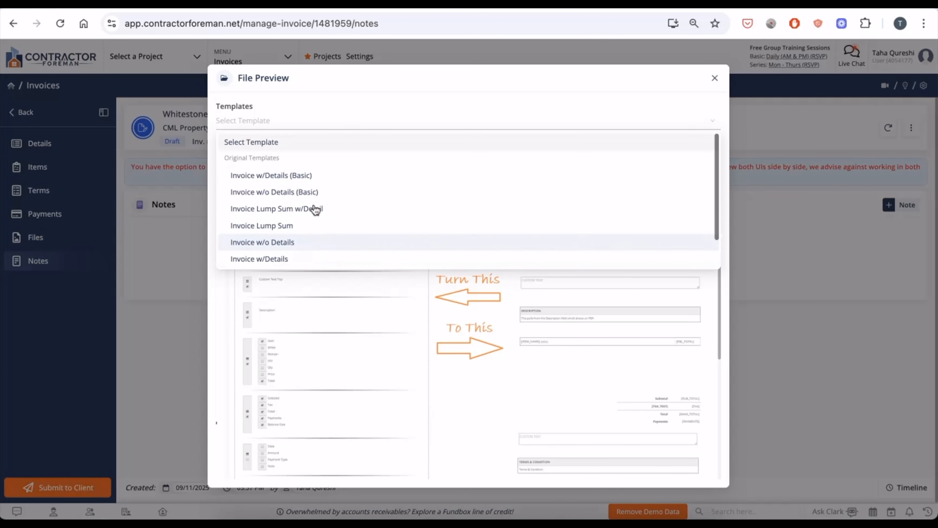
{"action": "left_click", "coordinate": [298, 175]}
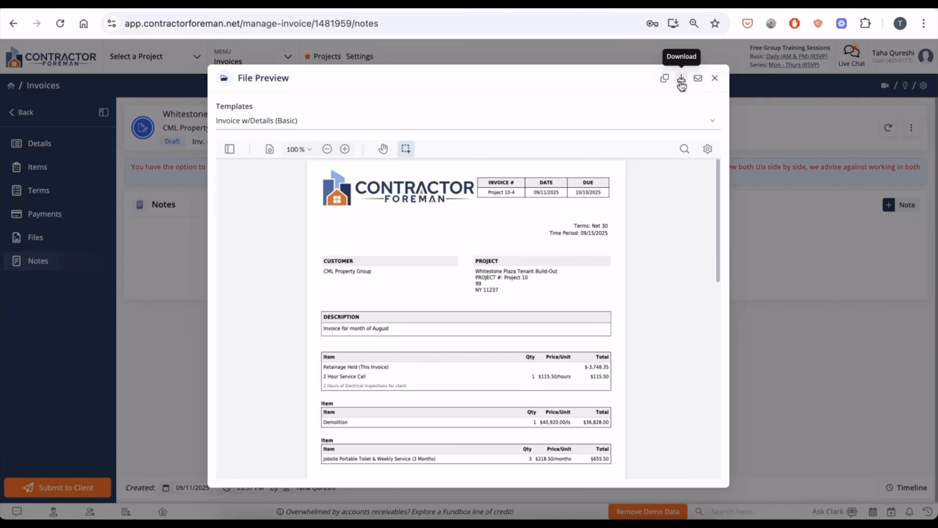
{"action": "scroll", "coordinate": [640, 245], "scroll_direction": "down", "scroll_amount": 1}
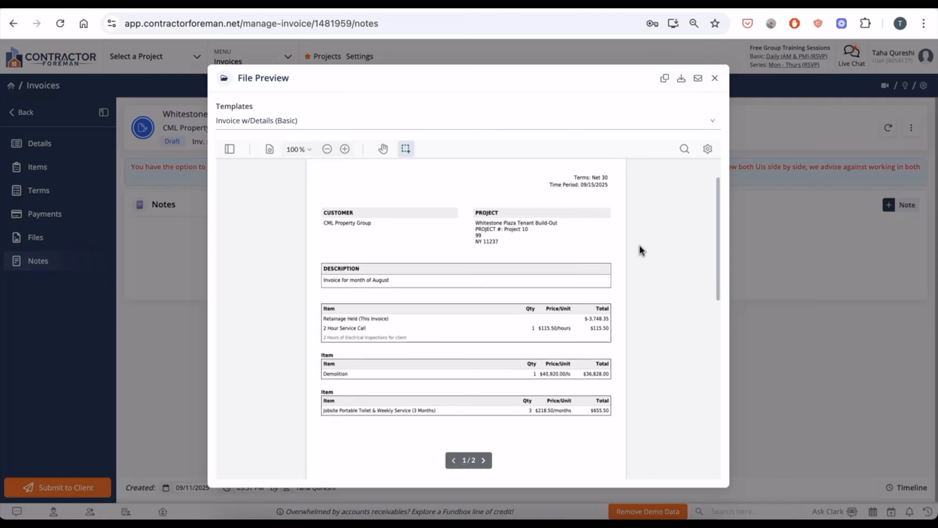
{"action": "left_click", "coordinate": [714, 81]}
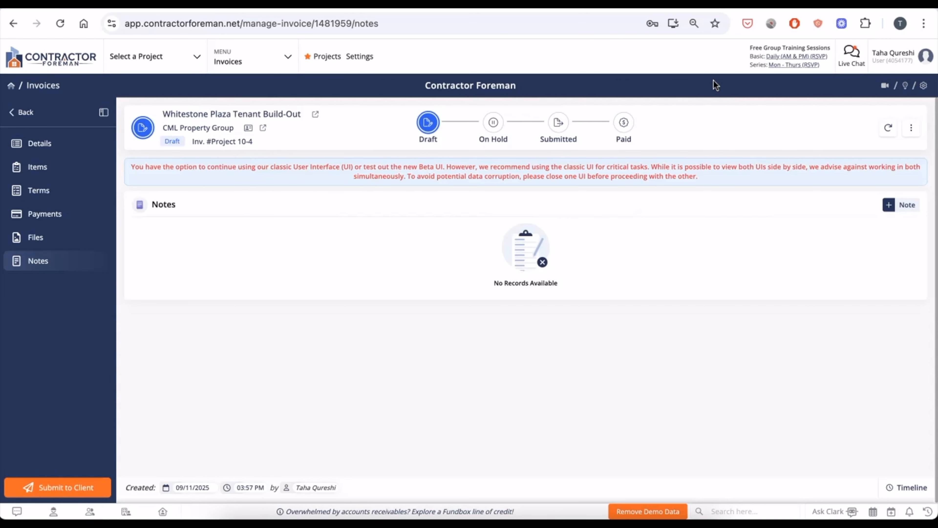
- Create an invoice from the Whitestone Plaza Tenant Build-Out service ticket titled Incorrect Light Switch Wiring
{"action": "left_click", "coordinate": [191, 67]}
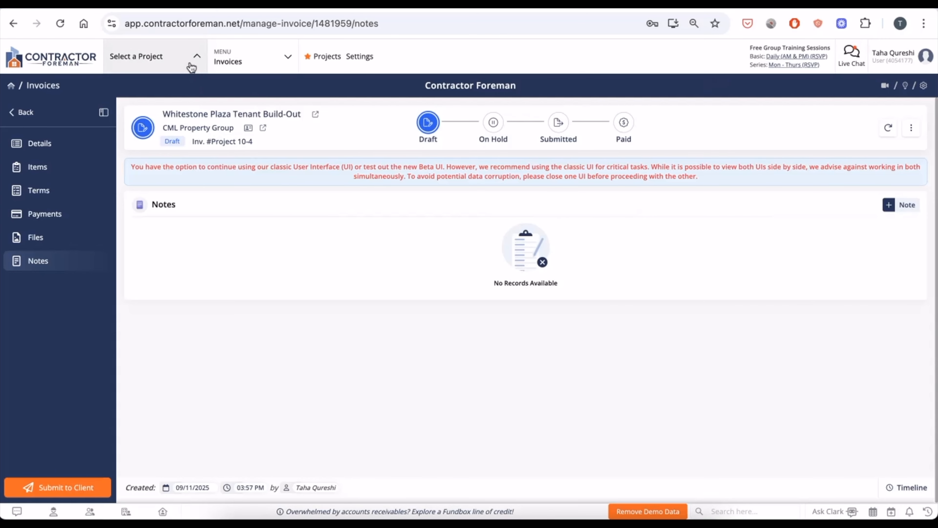
{"action": "left_click", "coordinate": [237, 62]}
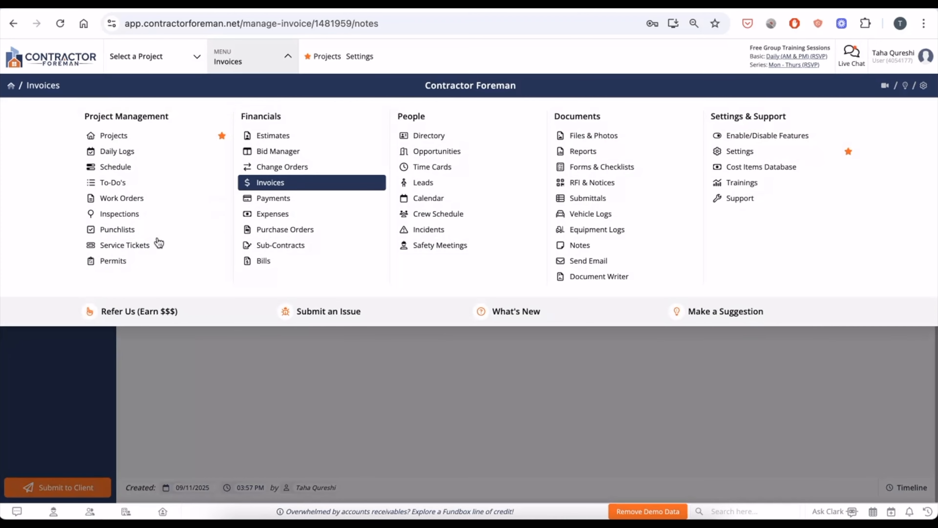
{"action": "left_click", "coordinate": [154, 247]}
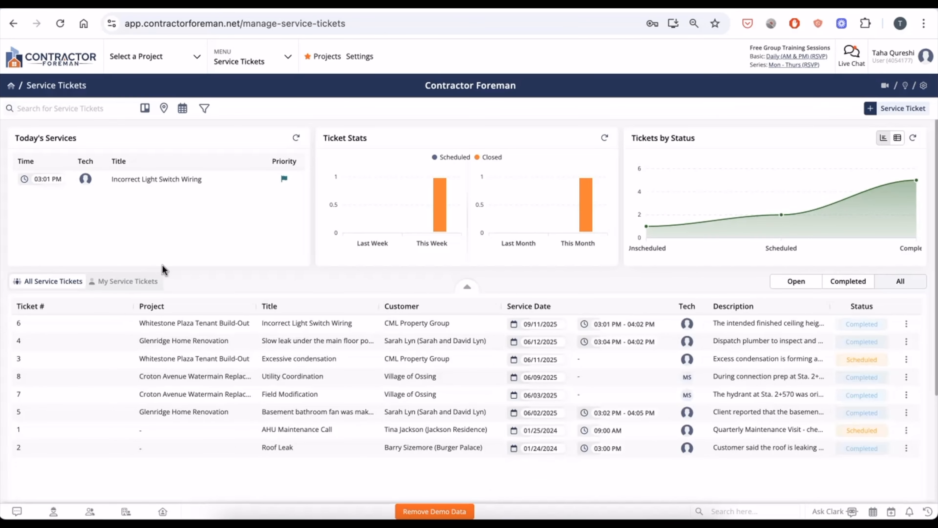
{"action": "left_click", "coordinate": [171, 323]}
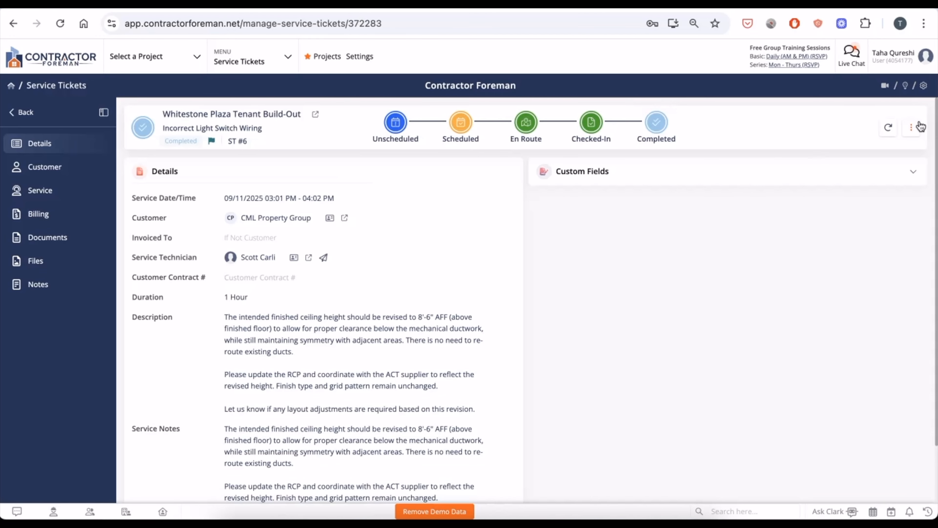
{"action": "left_click", "coordinate": [912, 129]}
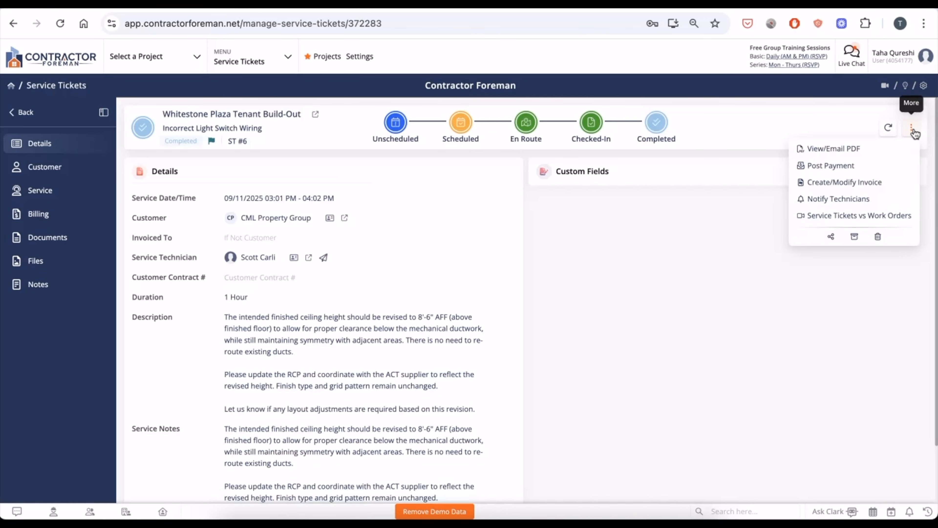
{"action": "left_click", "coordinate": [846, 183]}
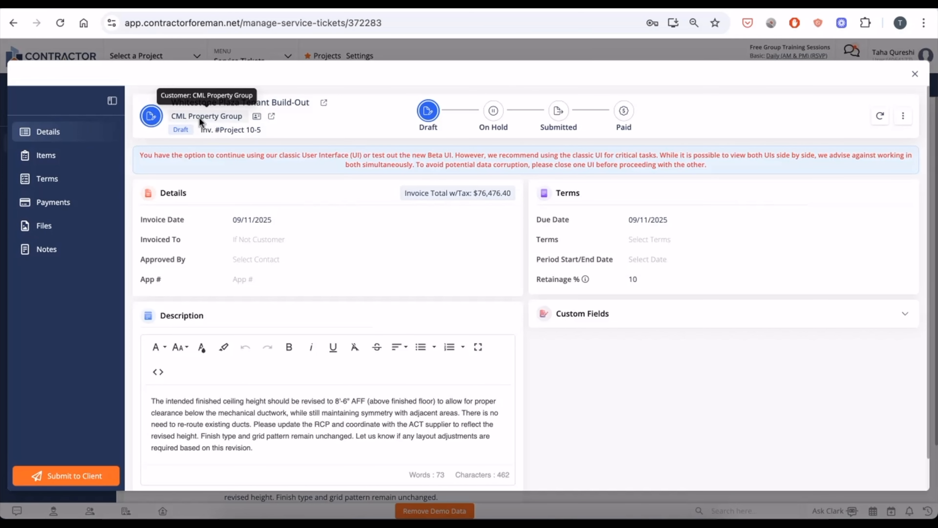
- Open the CML Property Group customer record from the invoice and review the estimates and invoices among its documents
{"action": "left_click", "coordinate": [271, 117]}
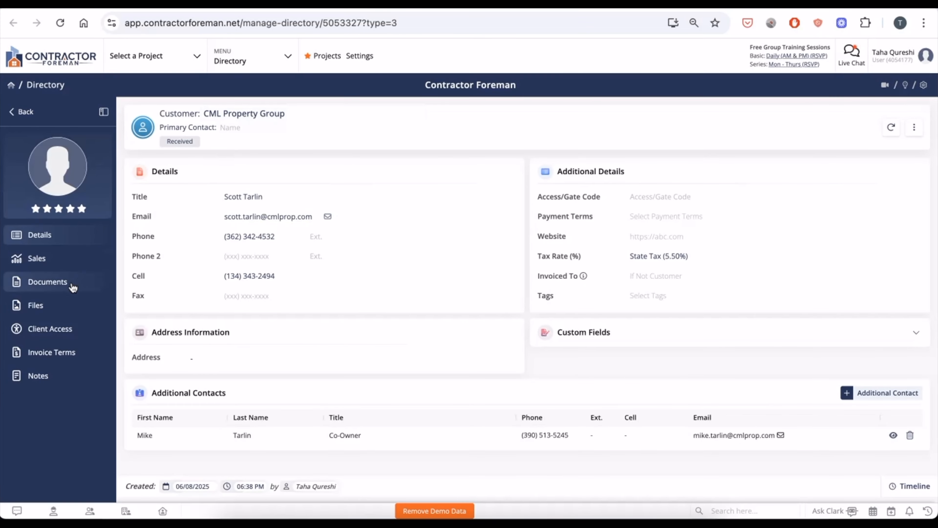
{"action": "left_click", "coordinate": [47, 282]}
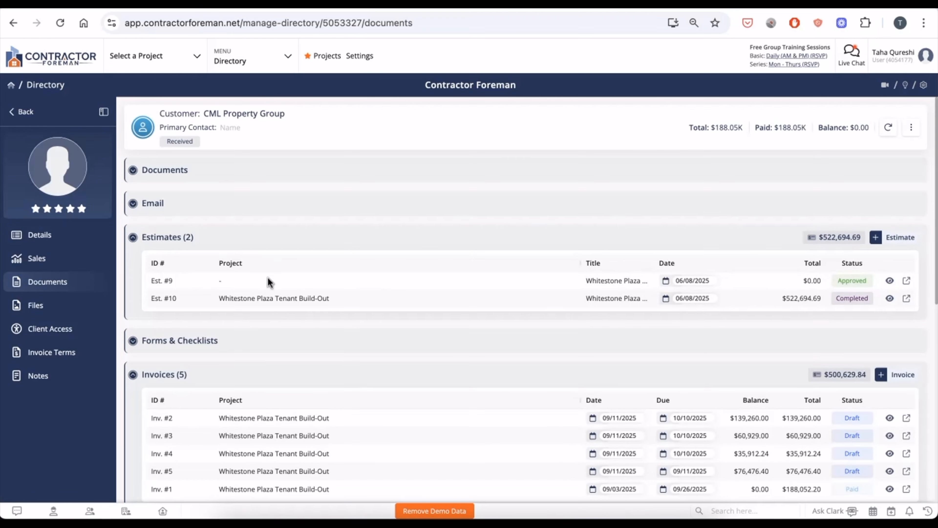
{"action": "scroll", "coordinate": [269, 280], "scroll_direction": "down", "scroll_amount": 2}
{"action": "scroll", "coordinate": [268, 280], "scroll_direction": "down", "scroll_amount": 3}
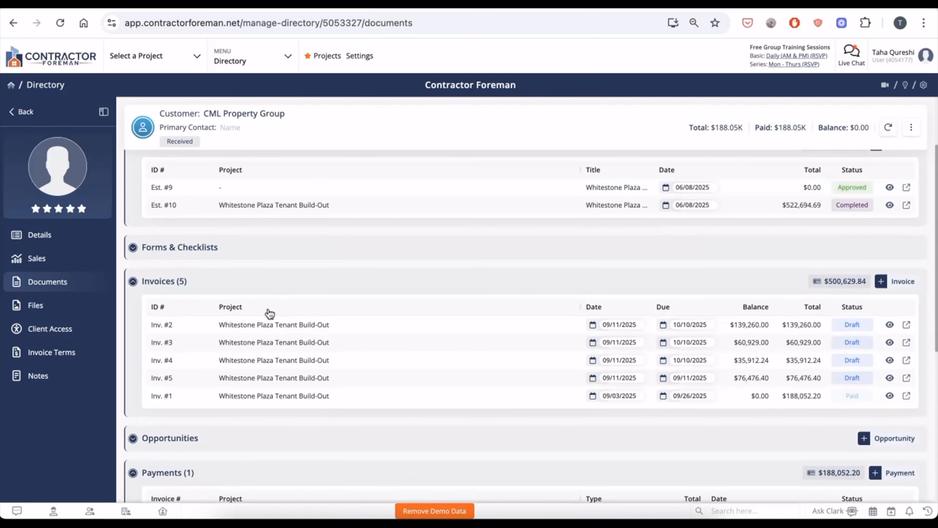